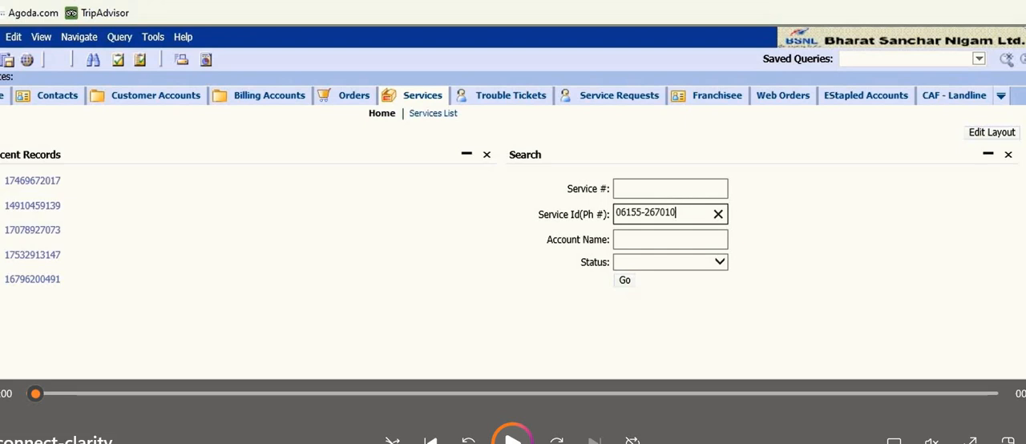
key(space)
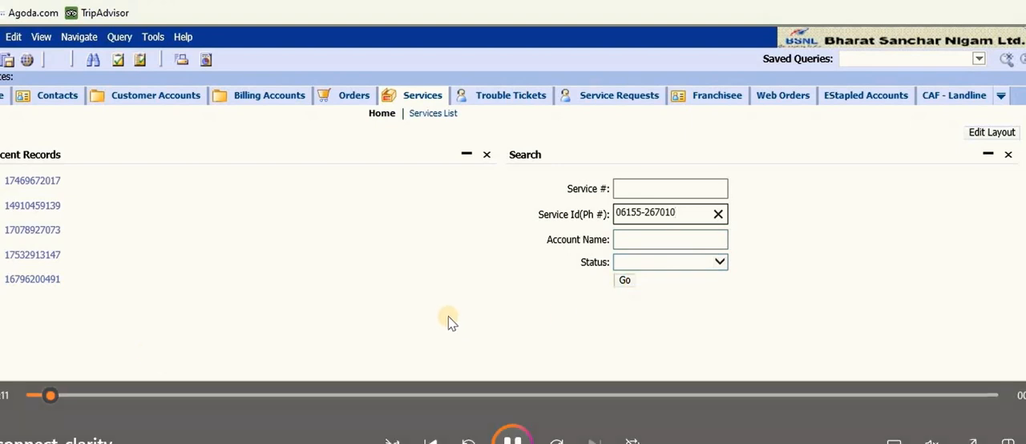
click(69, 394)
click(52, 394)
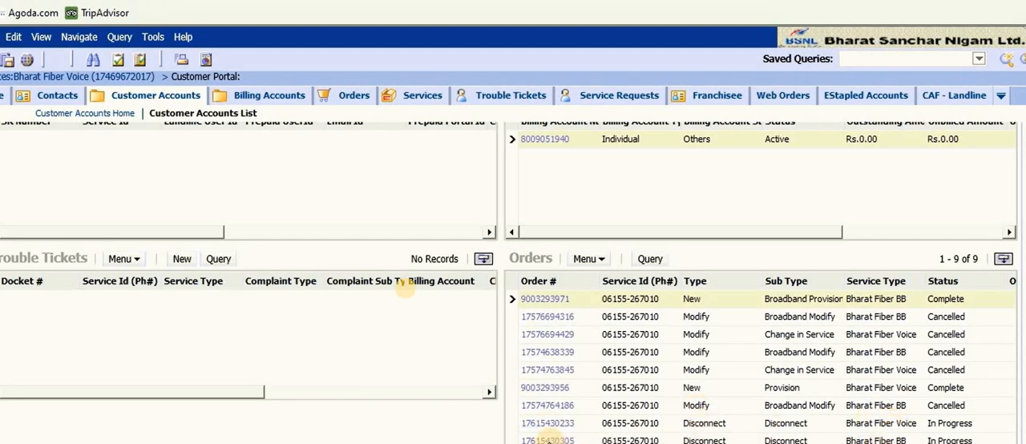
Open the customer's in-progress Bharat Fiber BB Disconnect order and review its order details and line items
click(548, 440)
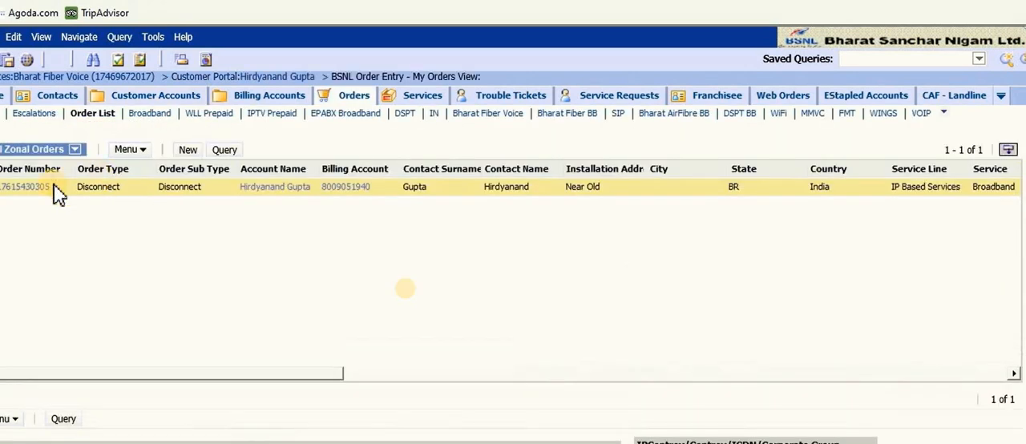
click(11, 188)
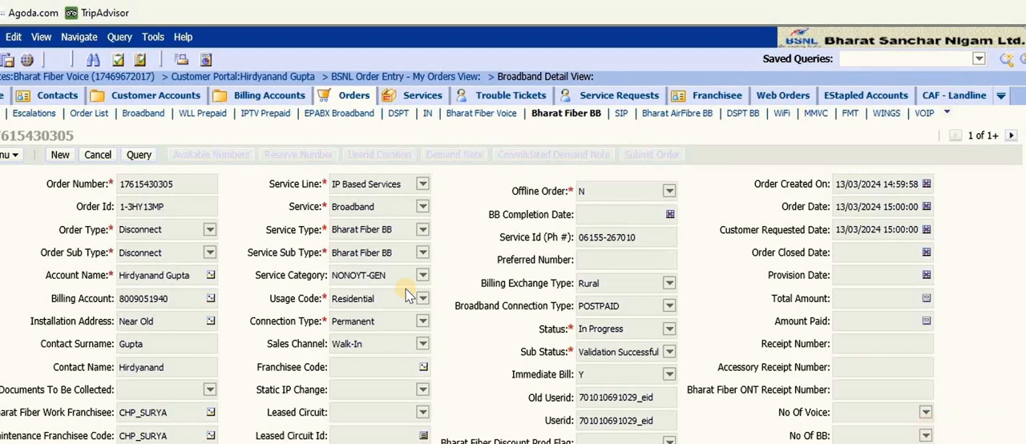
scroll(409, 297, down, 2)
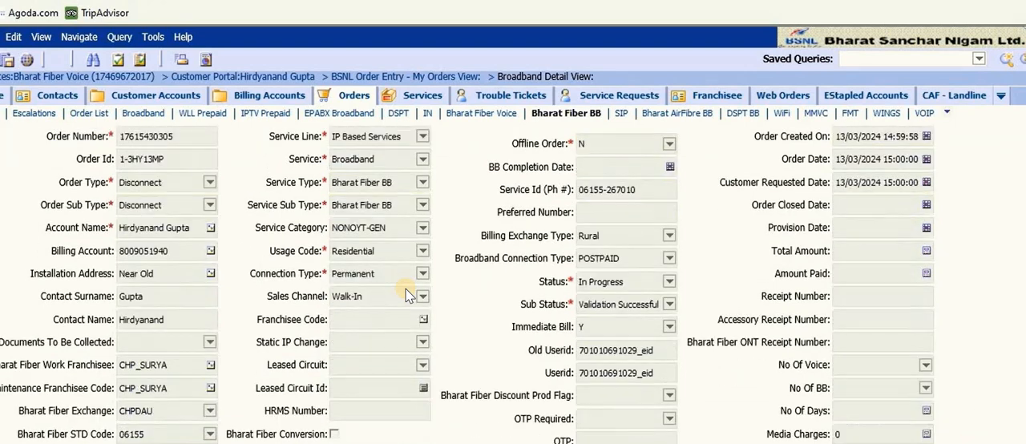
scroll(409, 297, down, 2)
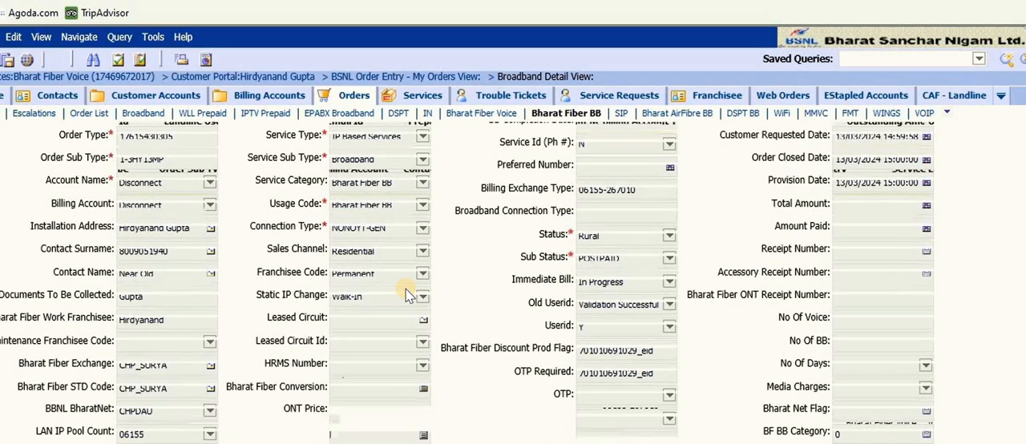
scroll(408, 296, down, 6)
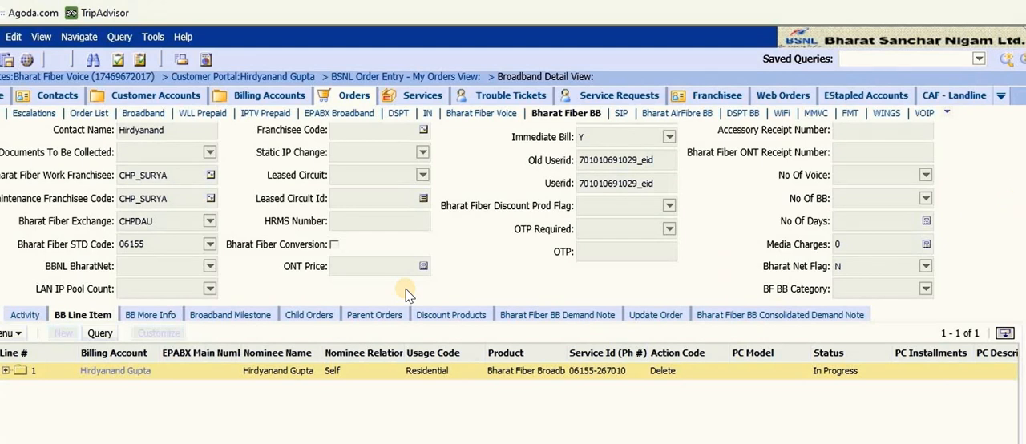
scroll(865, 235, up, 4)
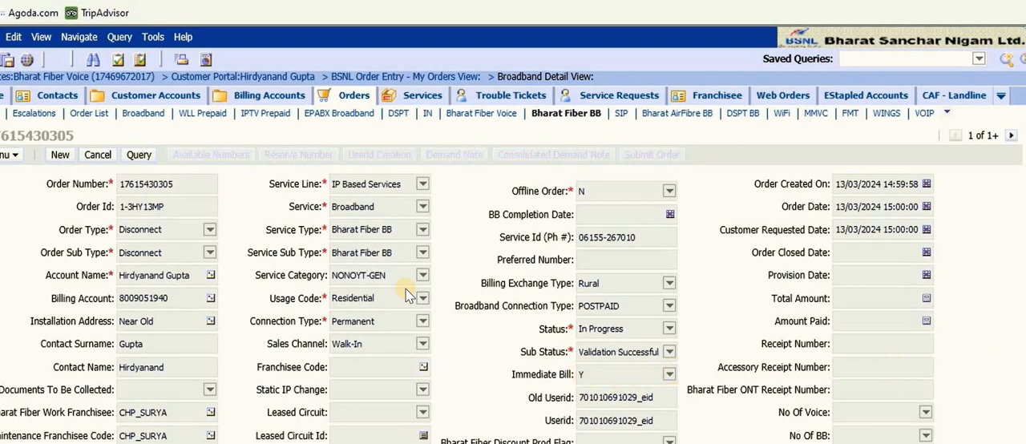
scroll(408, 296, down, 10)
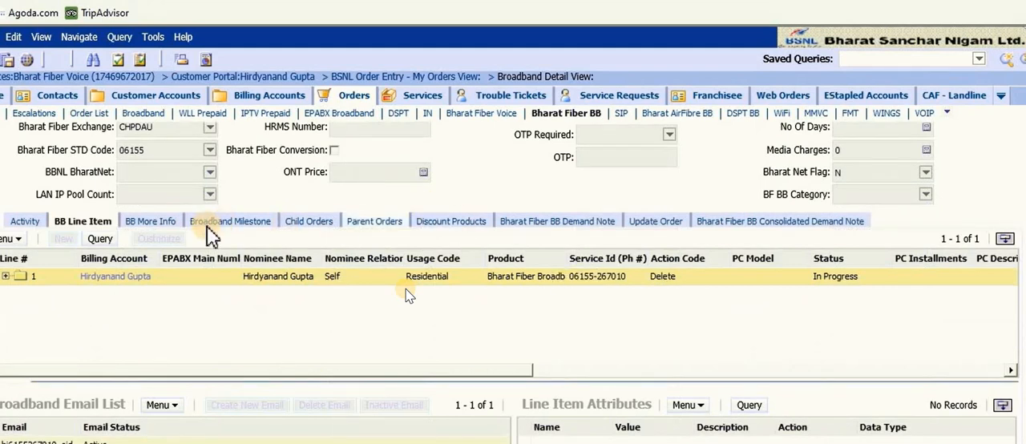
Check the approval activity recorded for the Bharat Fiber BB disconnect order
click(29, 222)
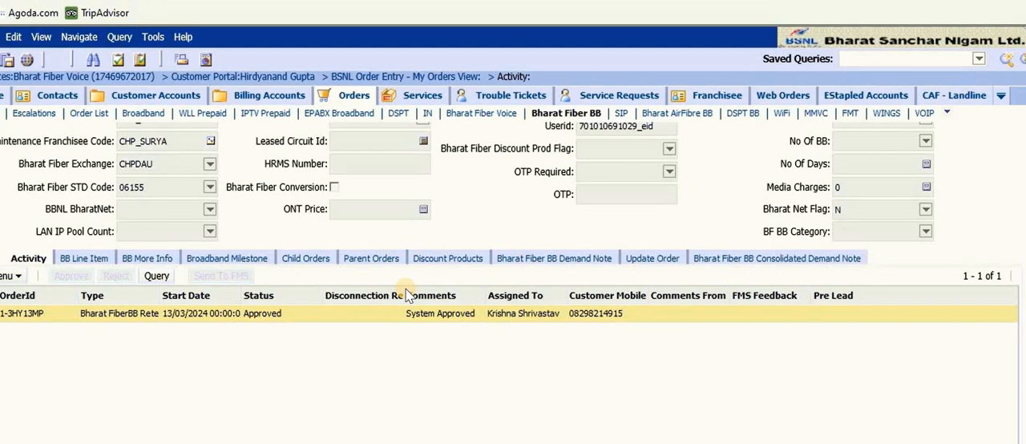
scroll(405, 289, up, 4)
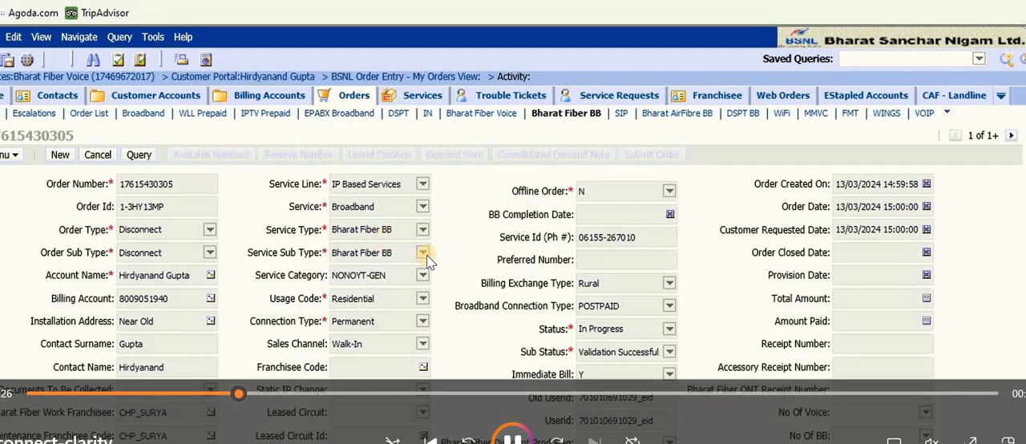
scroll(427, 257, down, 5)
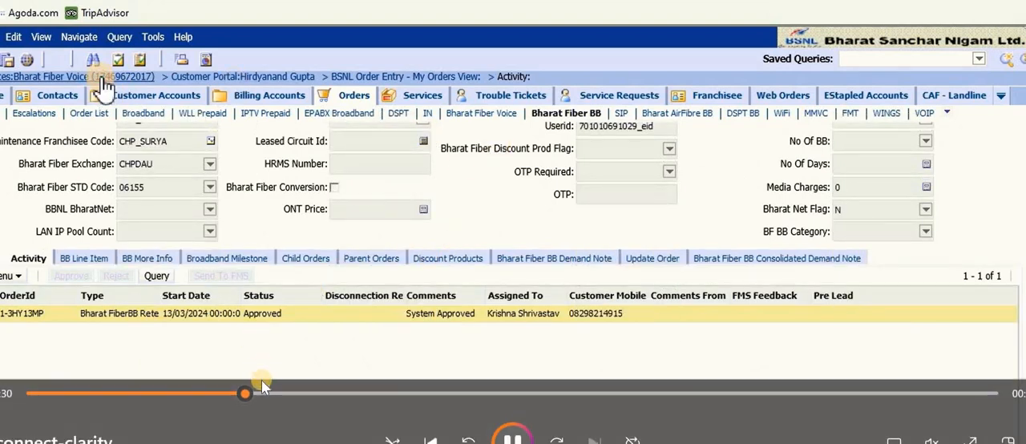
click(257, 394)
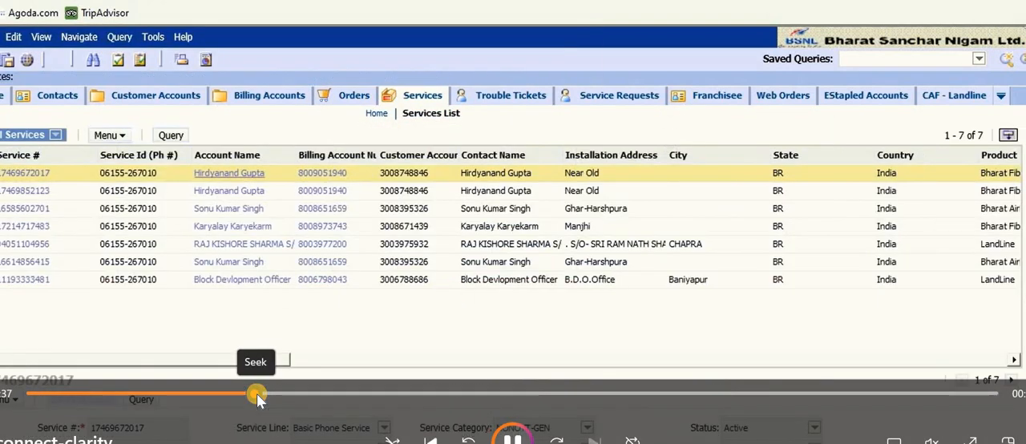
click(265, 396)
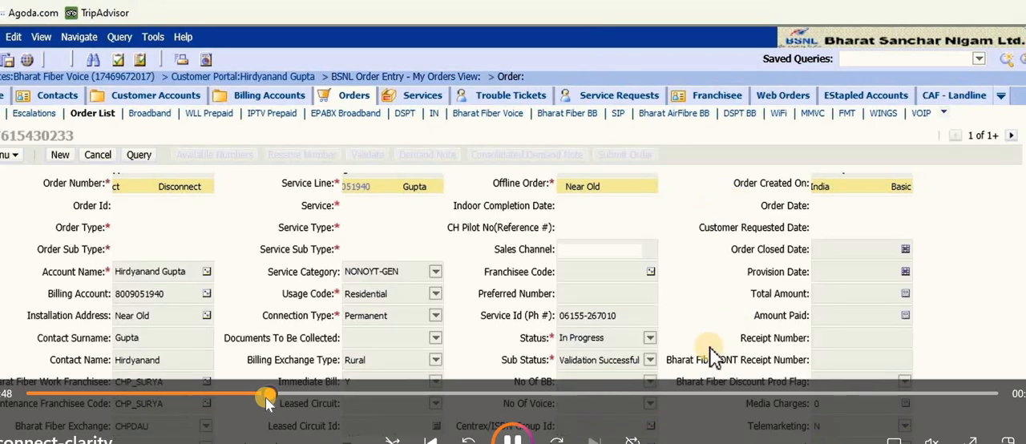
click(375, 383)
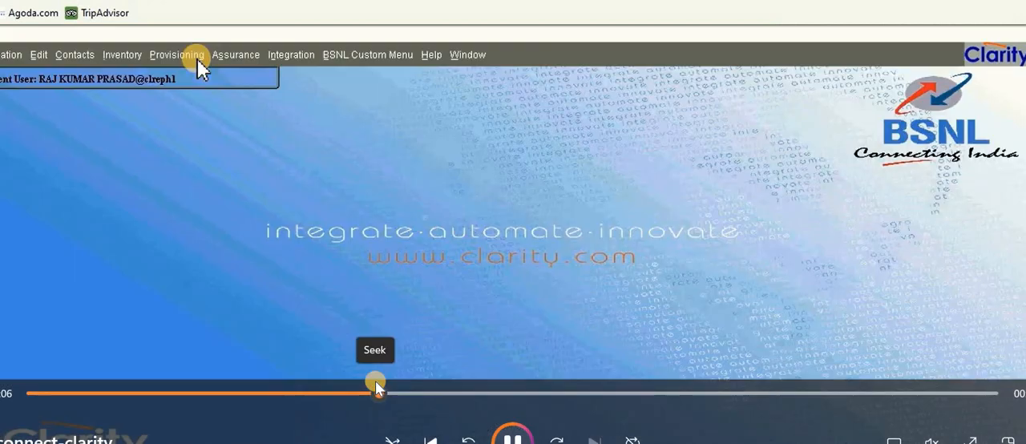
key(space)
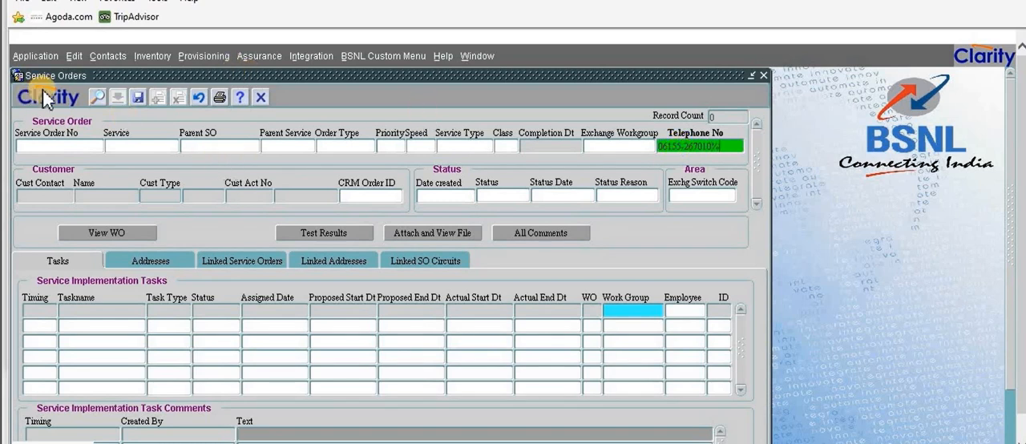
Run the Clarity service order query for the entered telephone number and inspect the implementation tasks
click(102, 94)
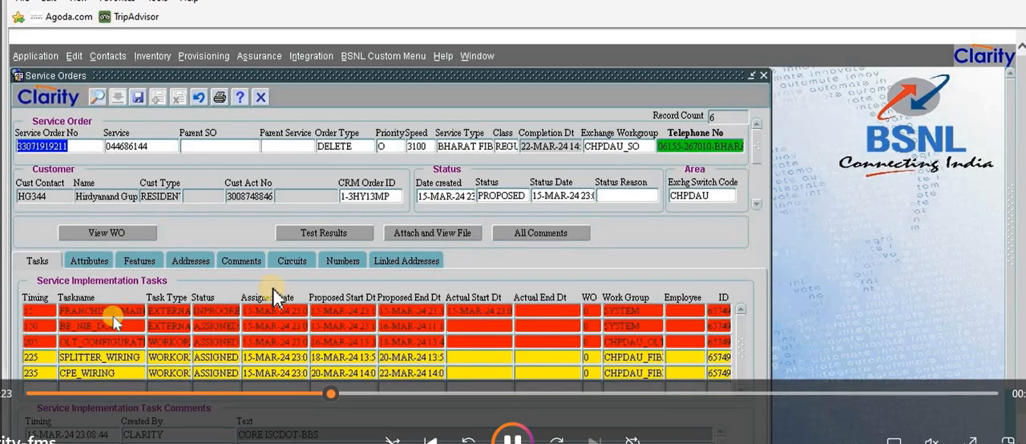
click(232, 311)
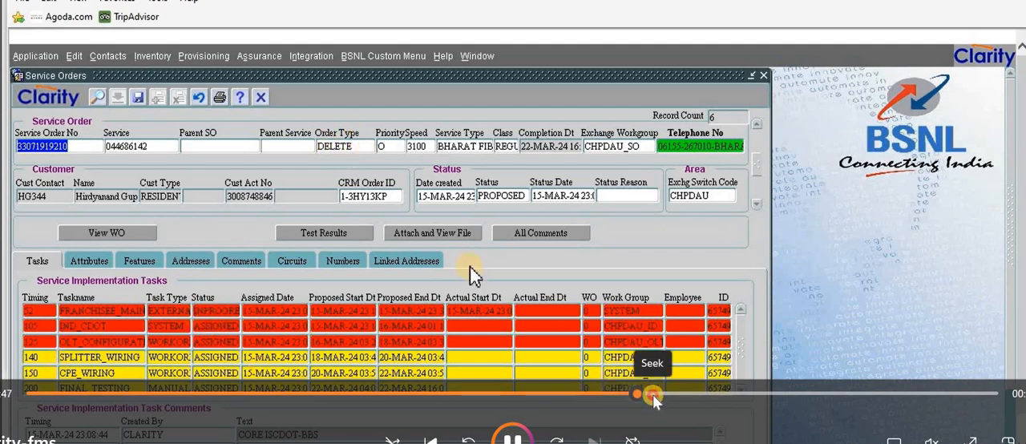
click(698, 400)
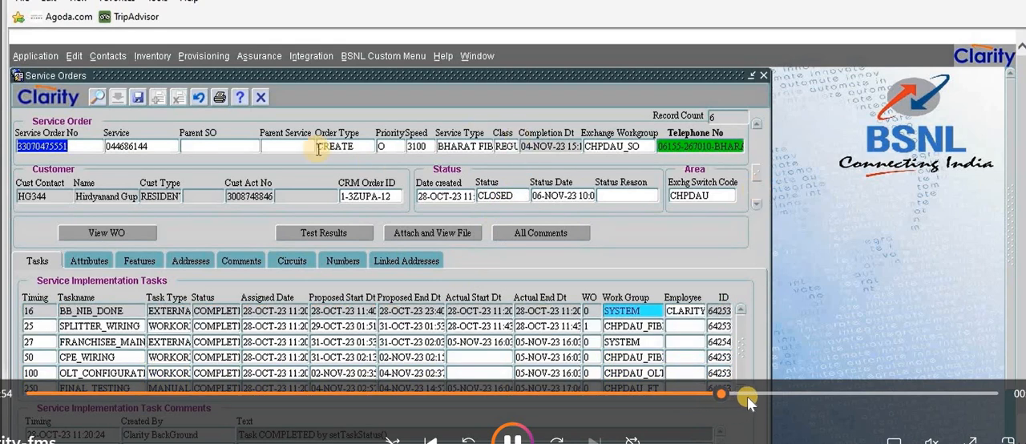
click(791, 396)
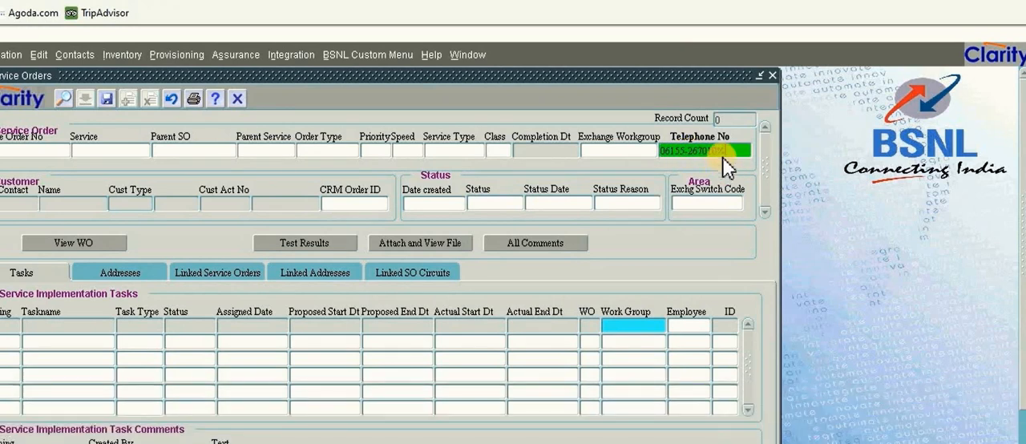
Query the telephone number's service orders and select the status of the OLT configuration task in the DELETE order
click(67, 95)
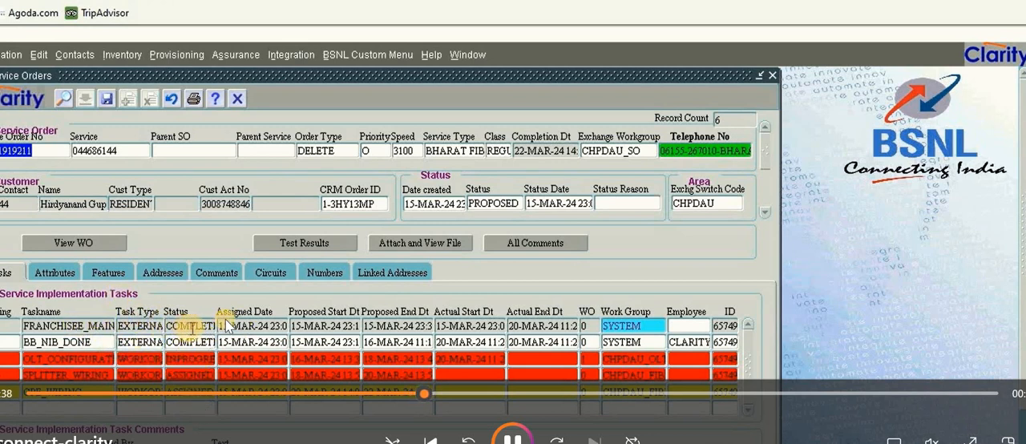
click(207, 358)
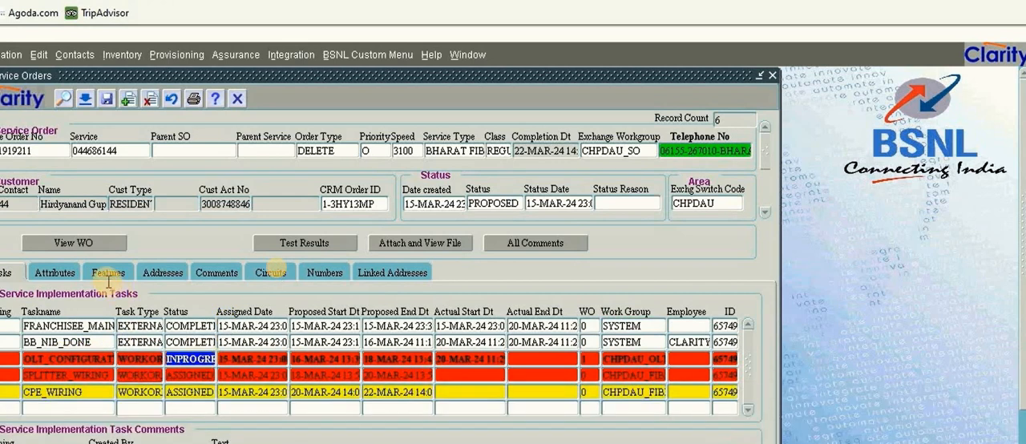
Examine the service order attributes of the Bharat Fiber DELETE order, going down through the list to the village and VPN entries
click(53, 274)
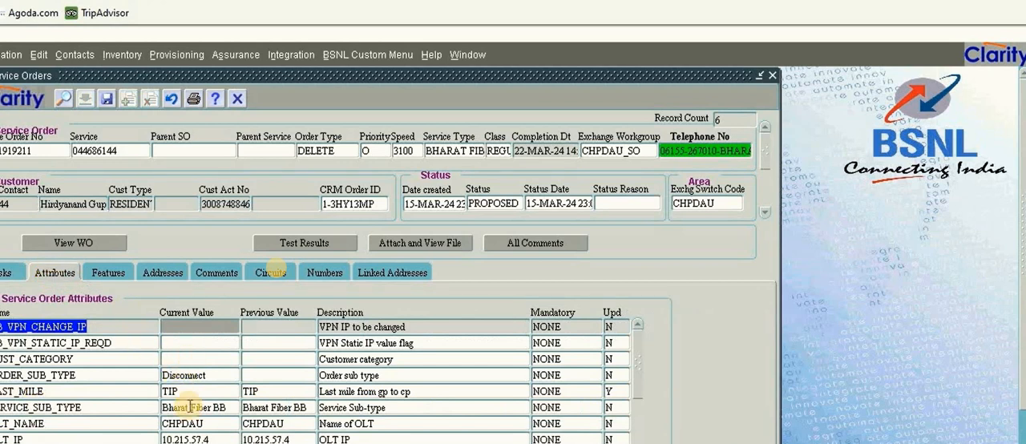
click(208, 359)
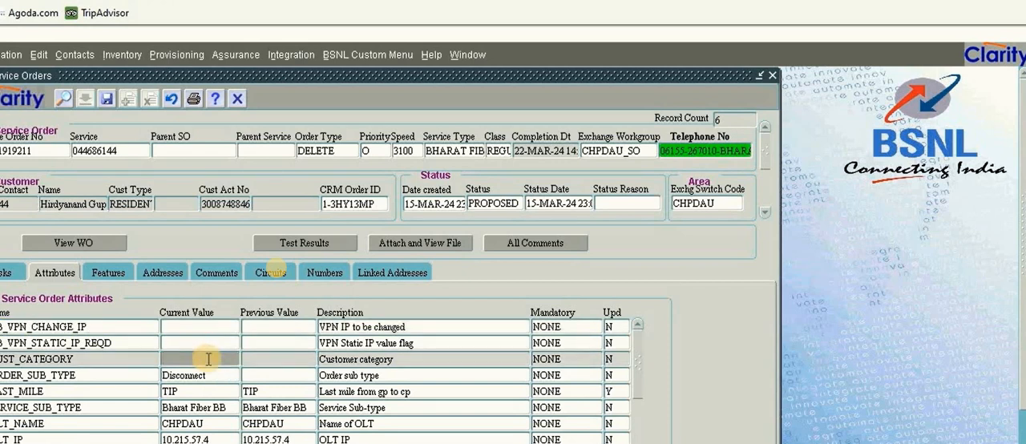
key(Down)
key(Down)
key(Down)
key(Down)
key(Down)
key(Down)
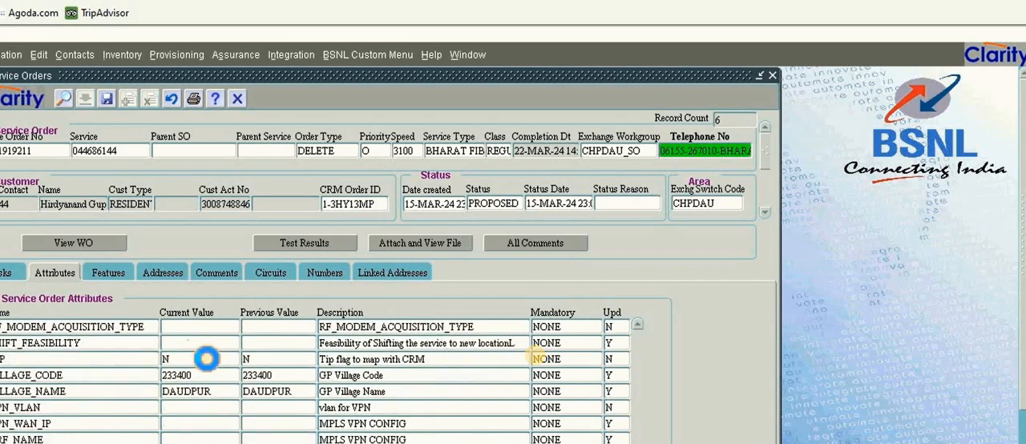
mouse_move(780, 325)
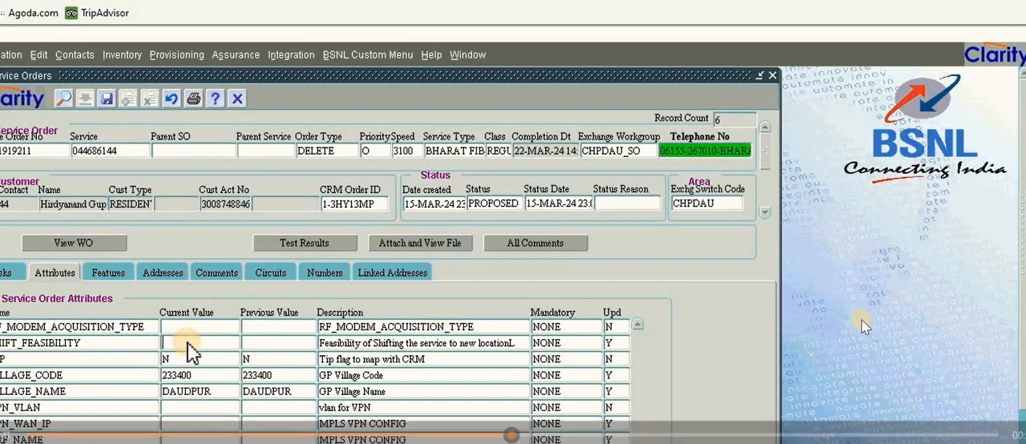
mouse_move(970, 261)
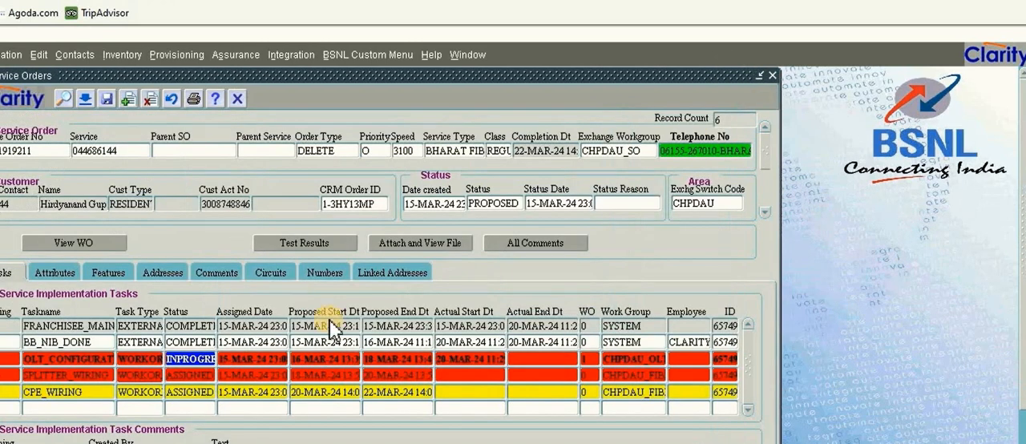
Requery the DELETE order's implementation tasks to check the status of the SPLITTER_WIRING task
click(63, 98)
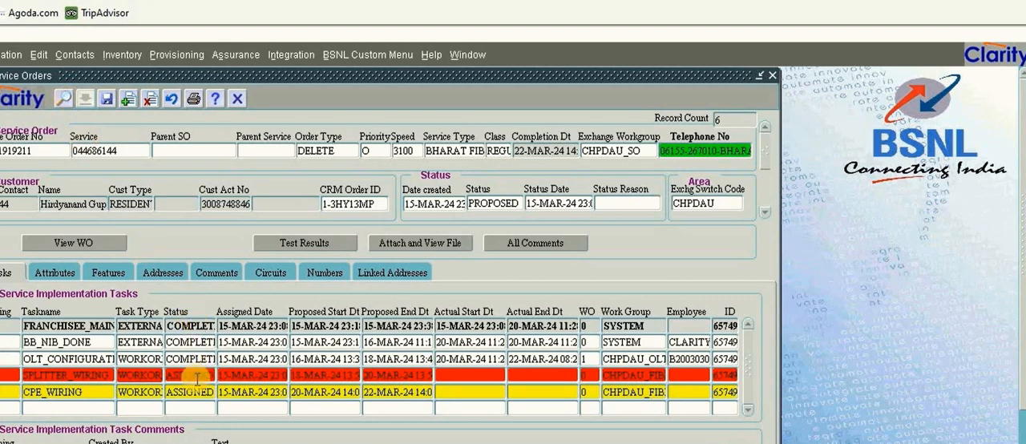
click(196, 379)
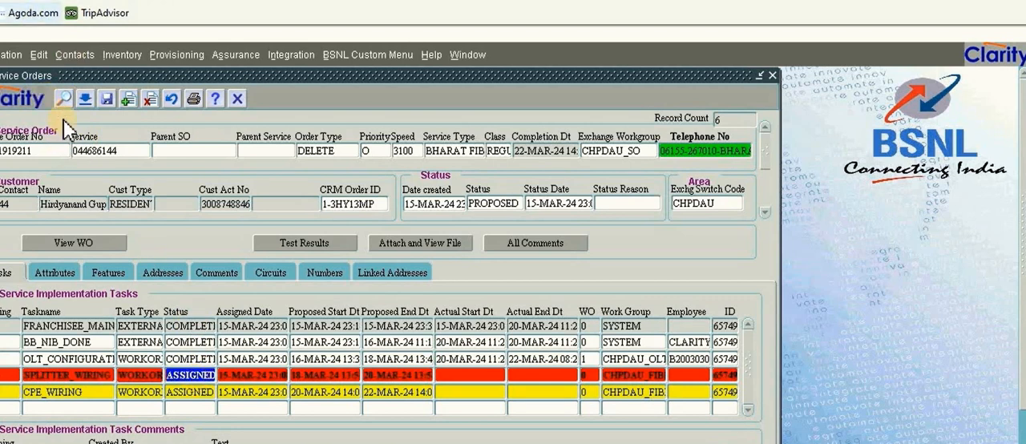
click(64, 99)
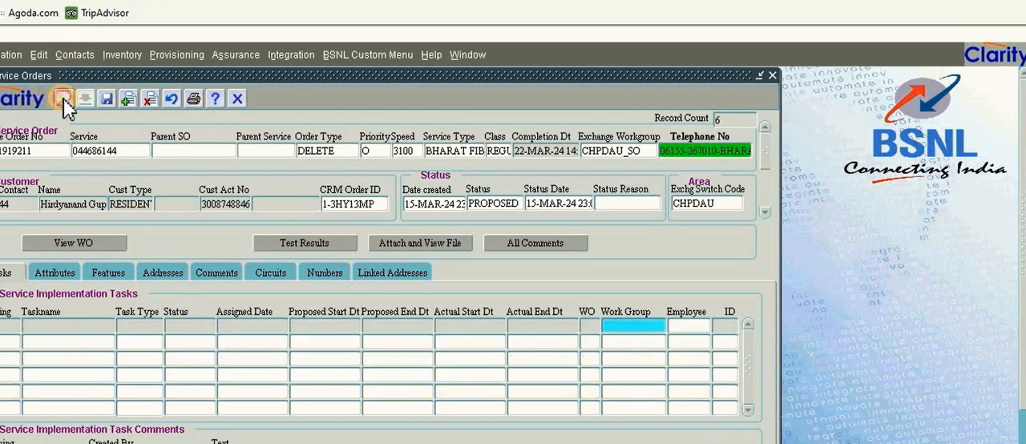
click(63, 98)
click(63, 98)
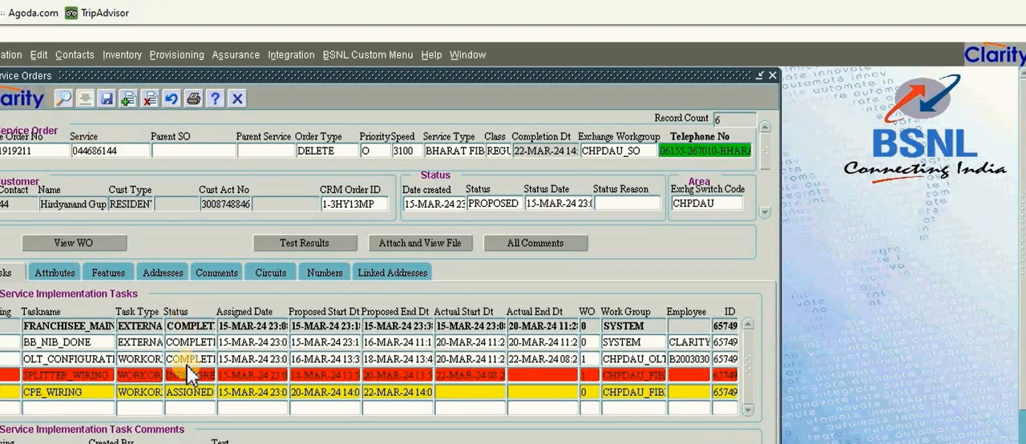
Set the status of the SPLITTER_WIRING task's work order to CLOSED, save it despite having no activities, and close the work order
click(190, 382)
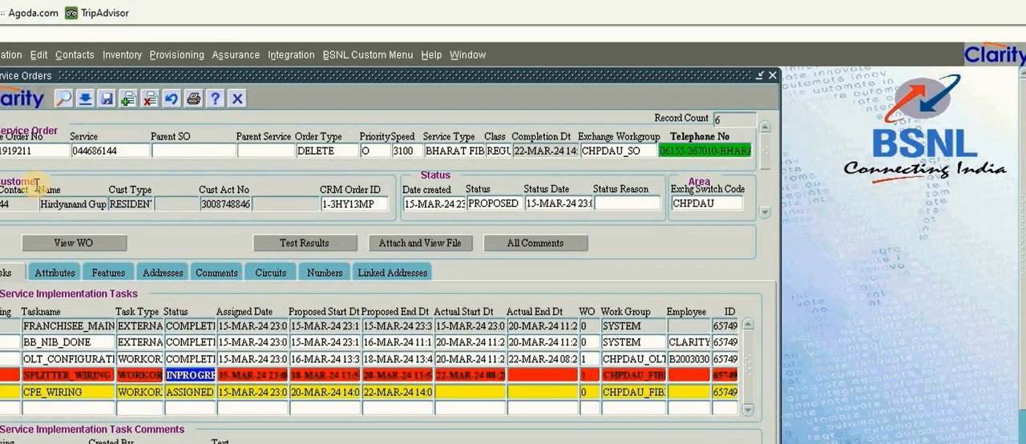
click(62, 243)
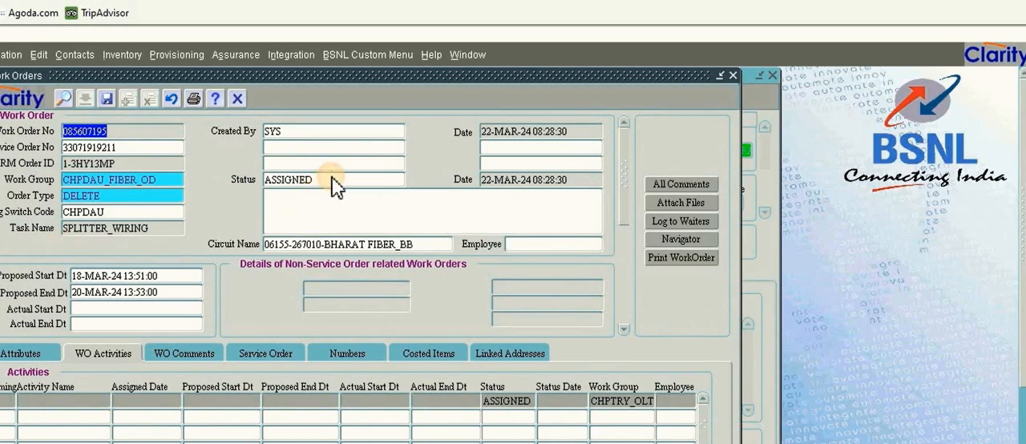
click(335, 183)
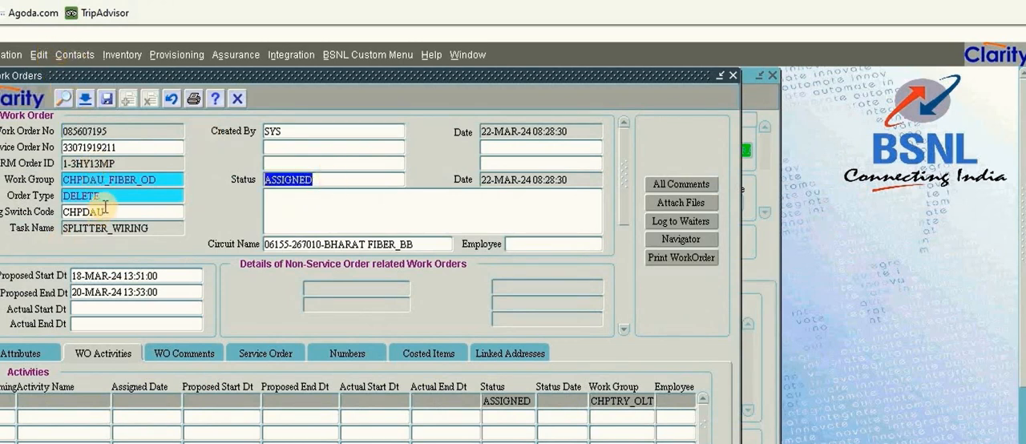
click(88, 101)
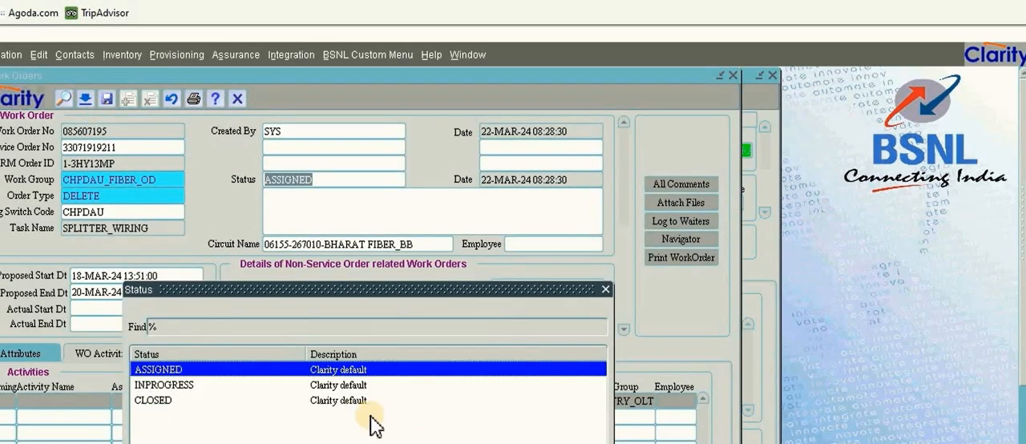
double_click(358, 403)
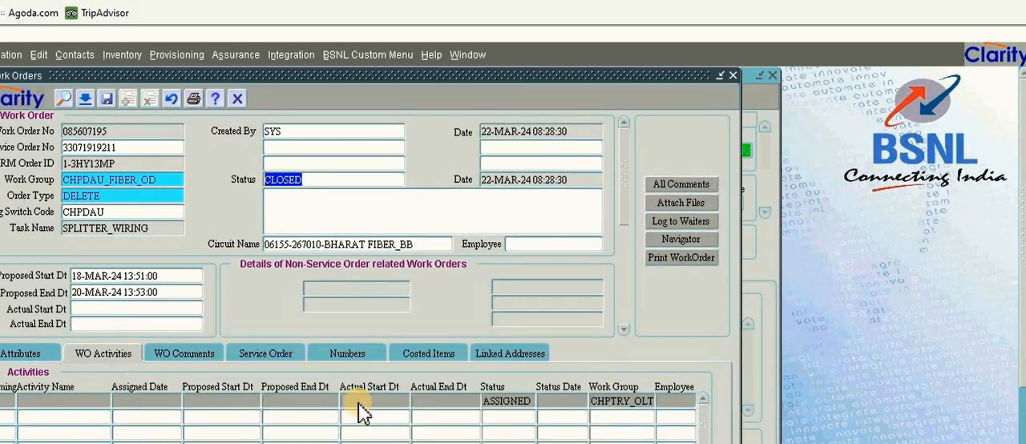
click(107, 98)
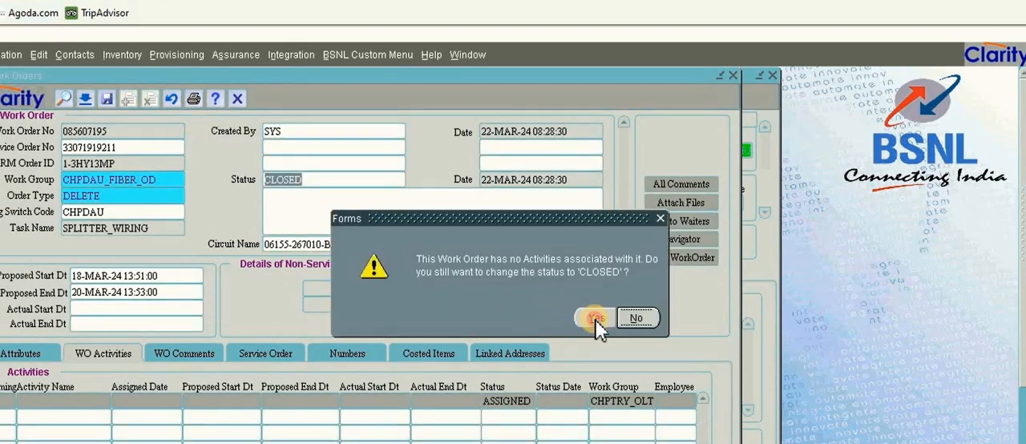
click(598, 320)
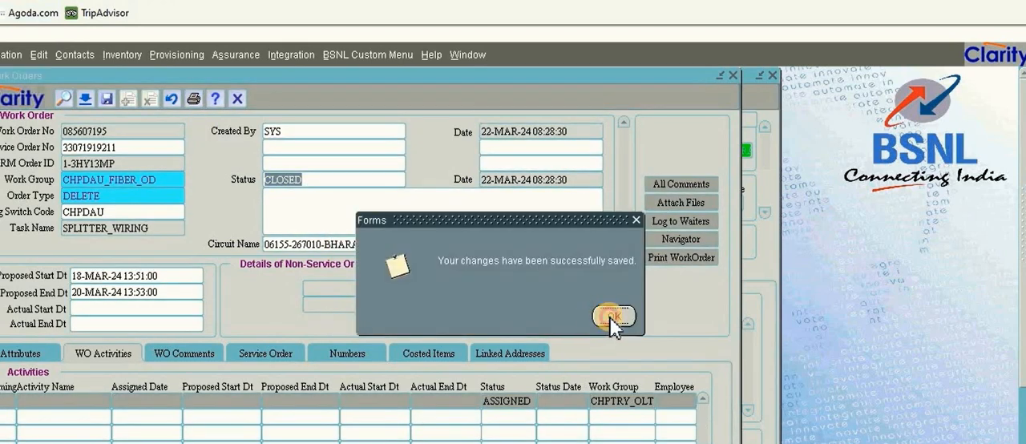
click(610, 318)
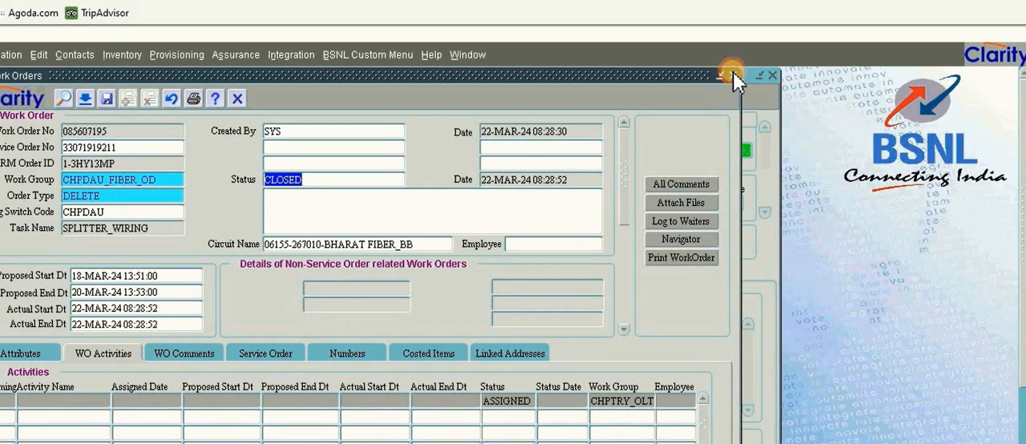
click(734, 74)
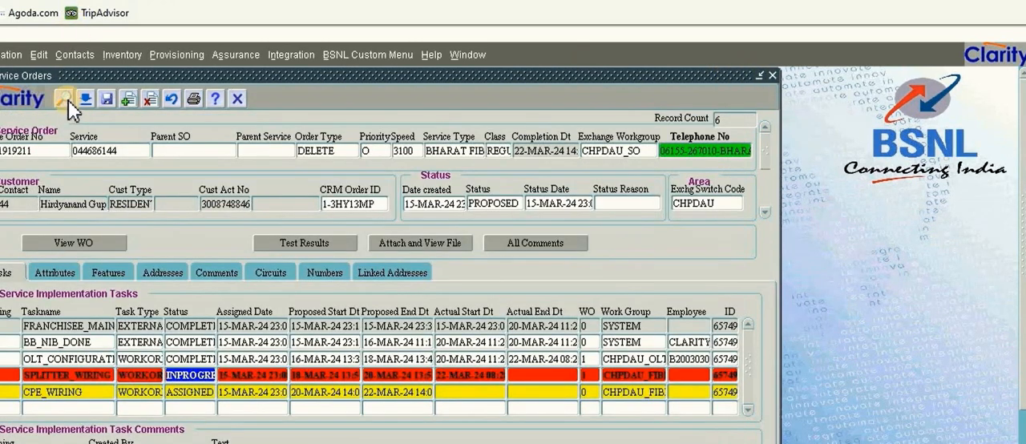
Requery the DELETE order's implementation tasks to check the status of the CPE_WIRING task
click(61, 97)
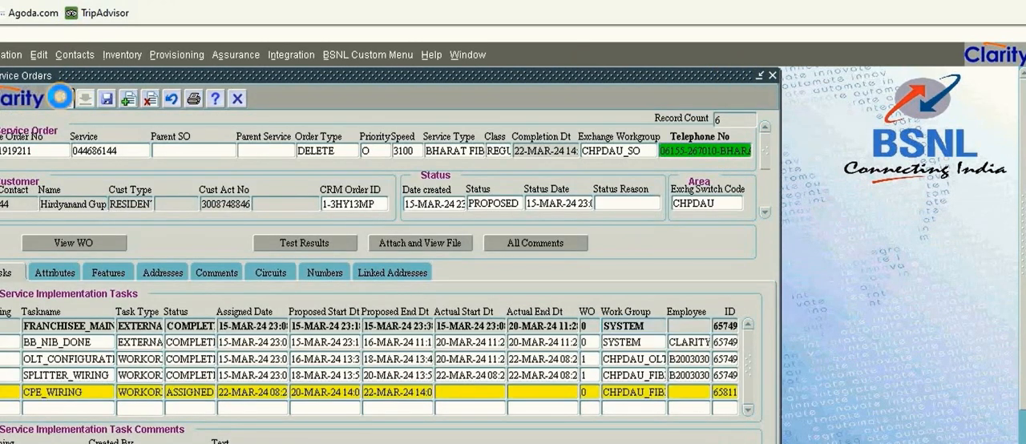
click(186, 388)
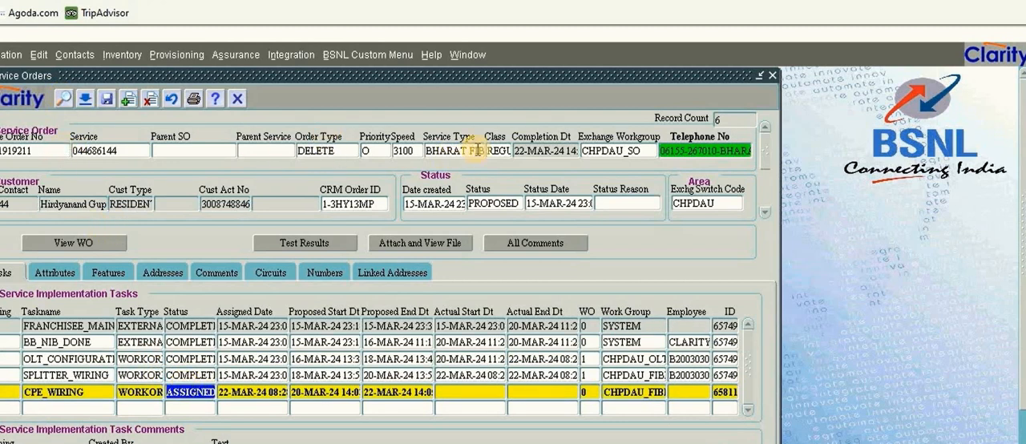
click(61, 97)
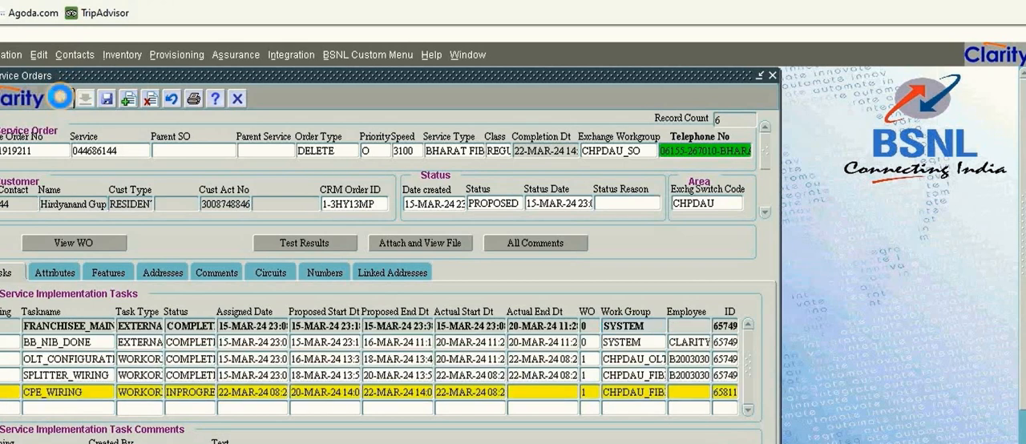
Set the status of the CPE_WIRING task's work order to CLOSED, save it despite having no activities, and close the work order
click(185, 391)
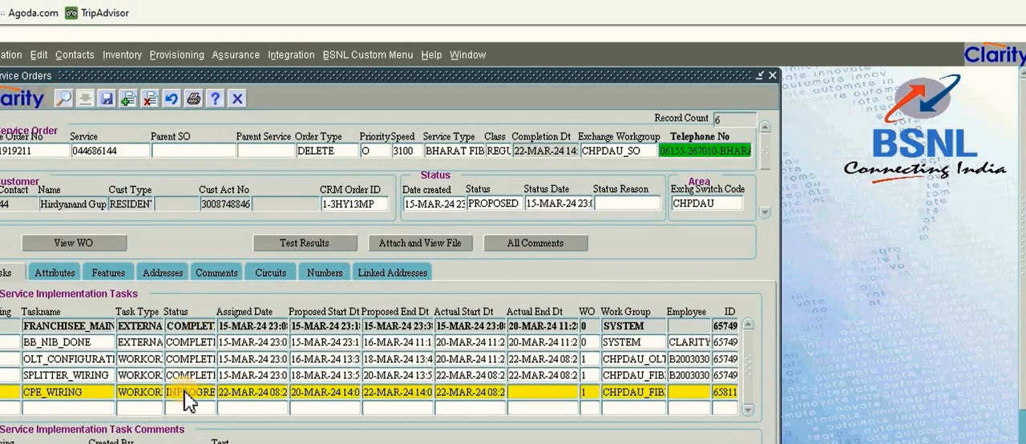
click(62, 248)
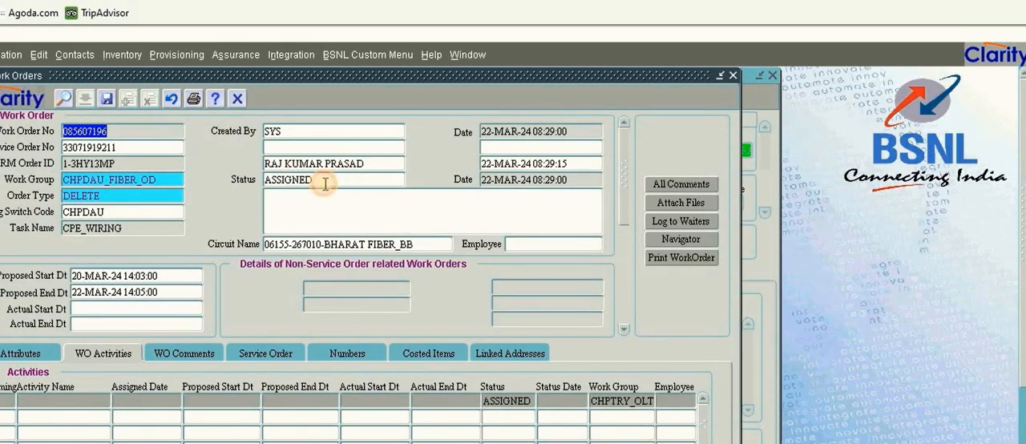
click(325, 180)
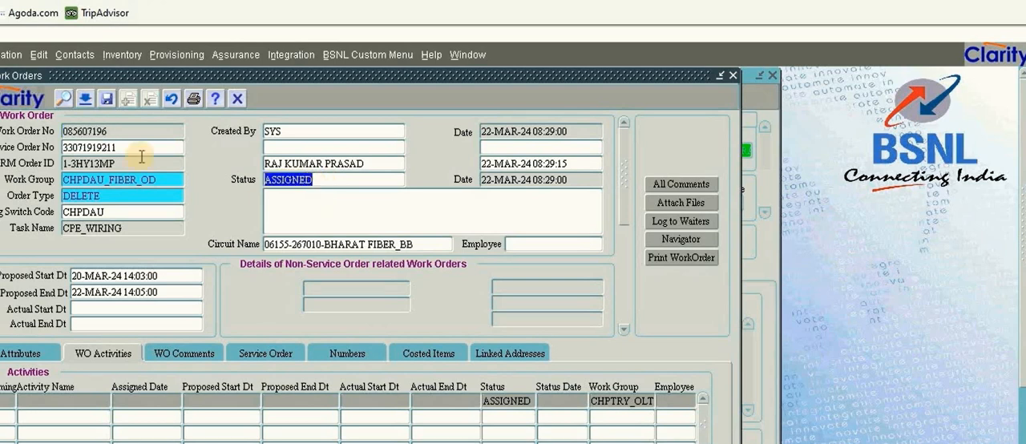
click(86, 97)
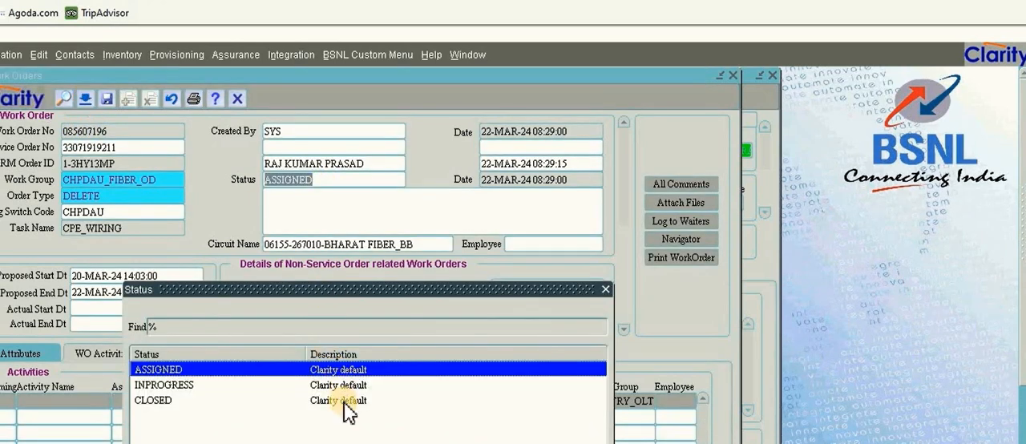
double_click(346, 401)
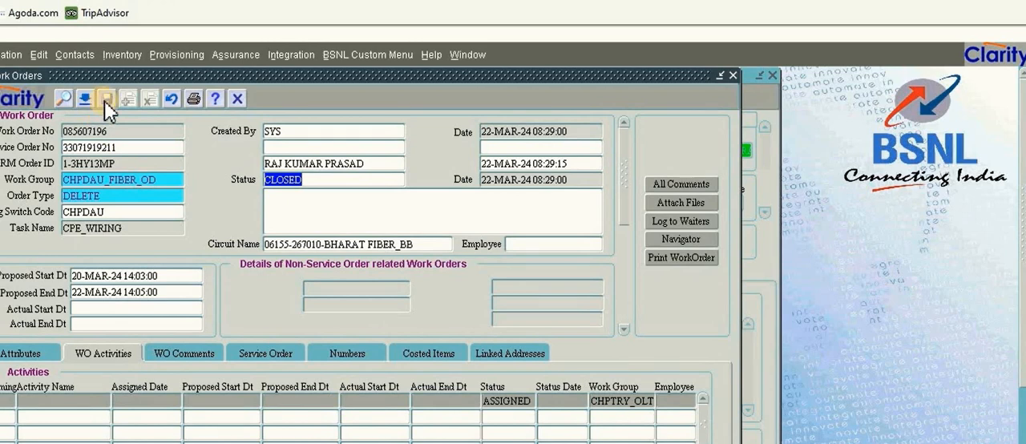
click(107, 98)
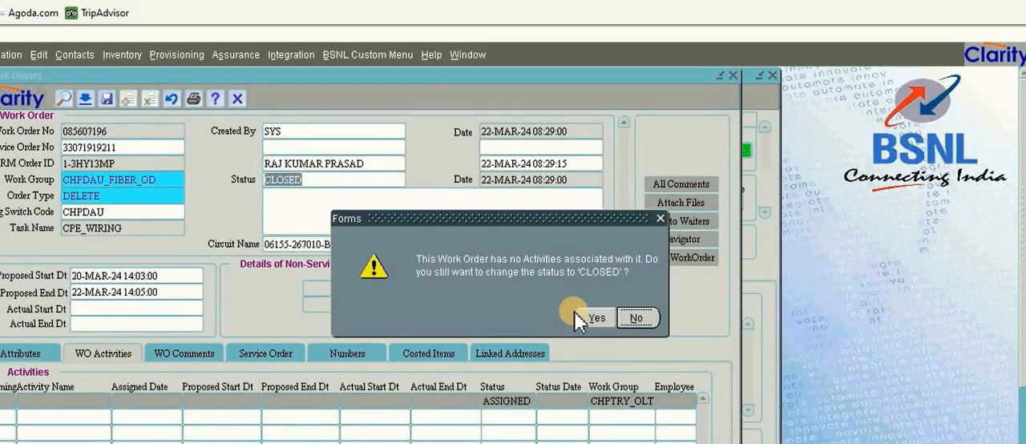
click(593, 319)
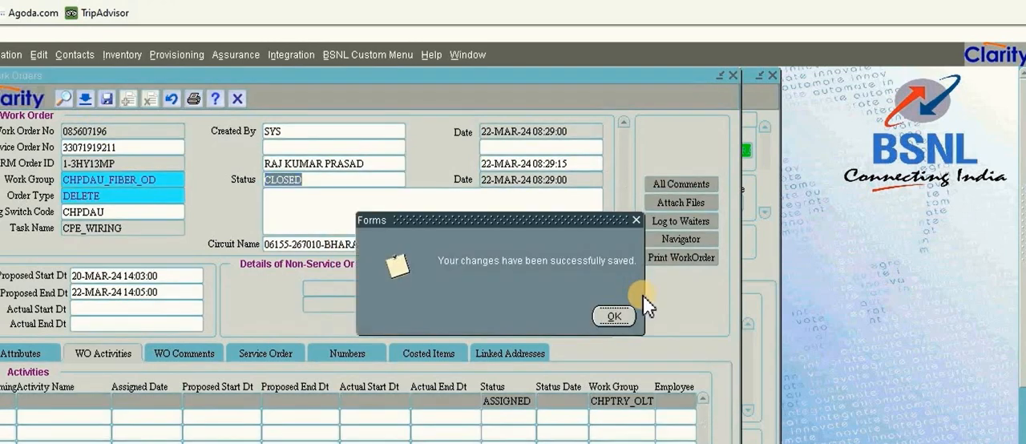
click(615, 317)
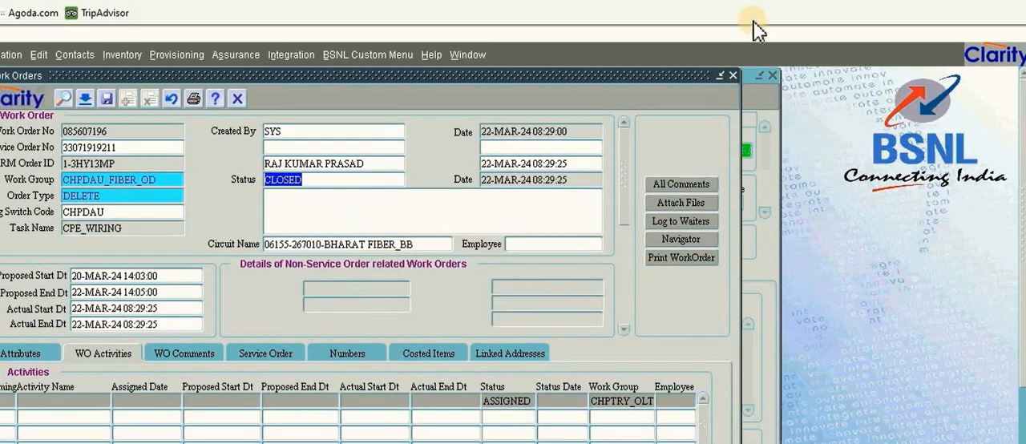
click(733, 76)
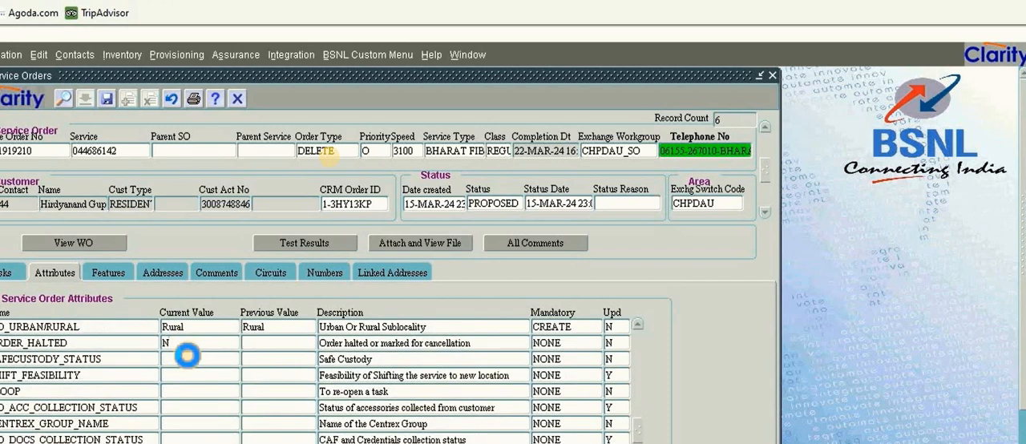
Set the OLT_FTB_WIRING_REQ attribute of the second Bharat Fiber DELETE order, the voice order, to N
scroll(188, 355, down, 8)
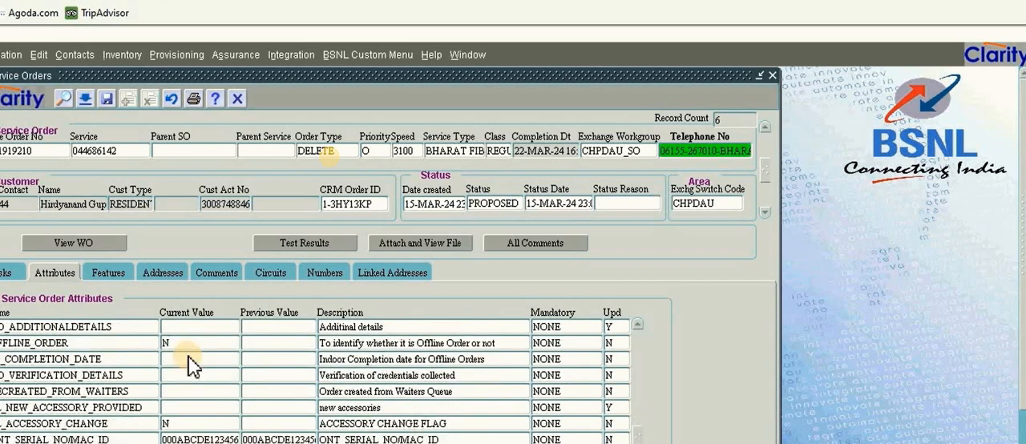
scroll(190, 364, down, 6)
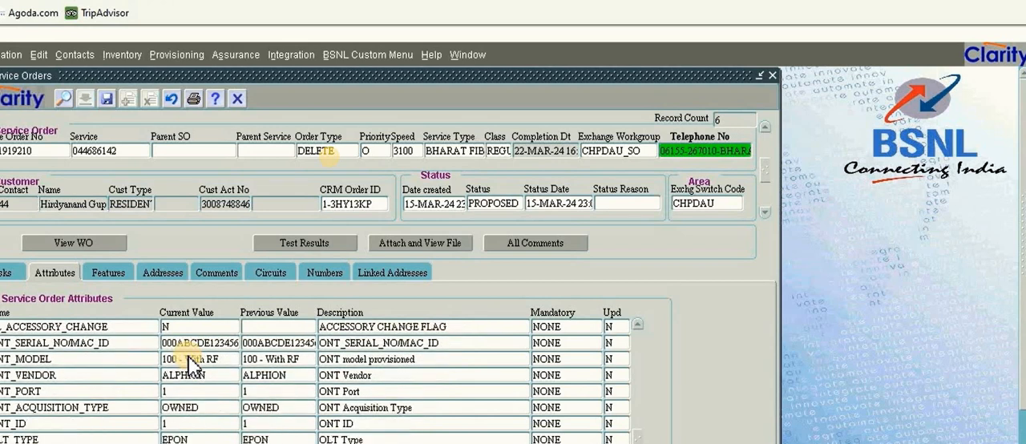
scroll(191, 365, down, 8)
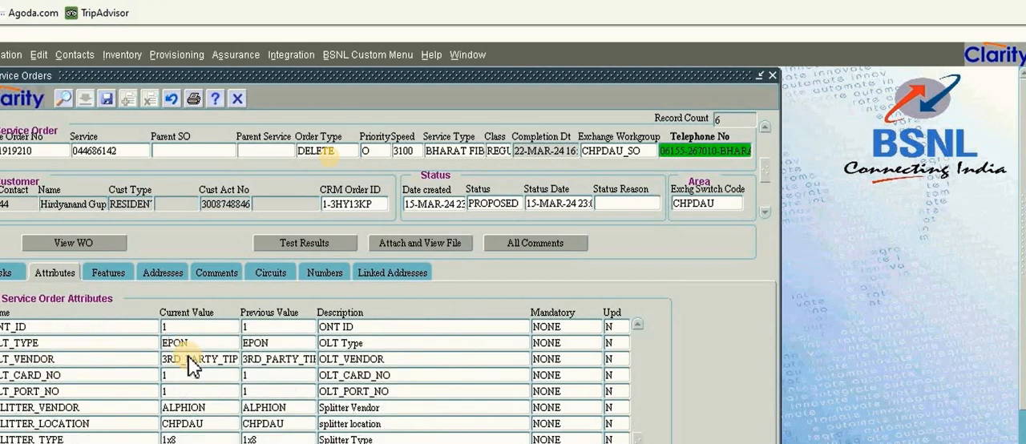
scroll(191, 365, down, 9)
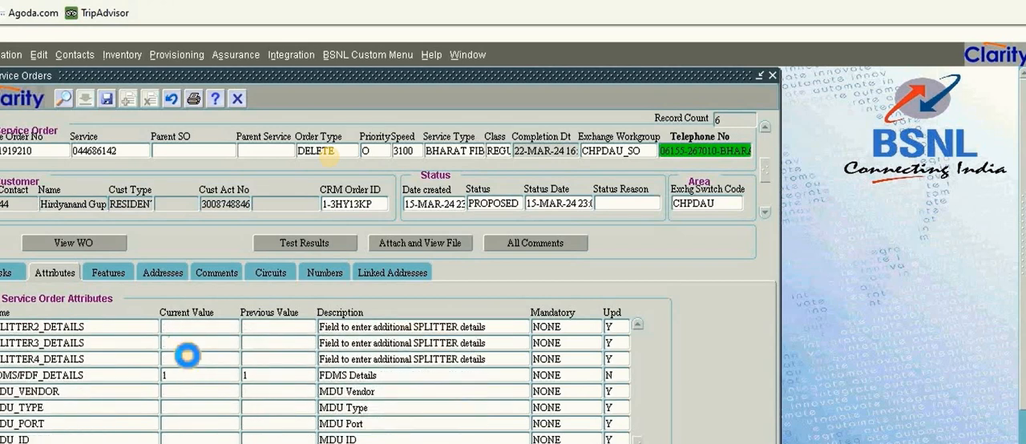
scroll(191, 365, down, 5)
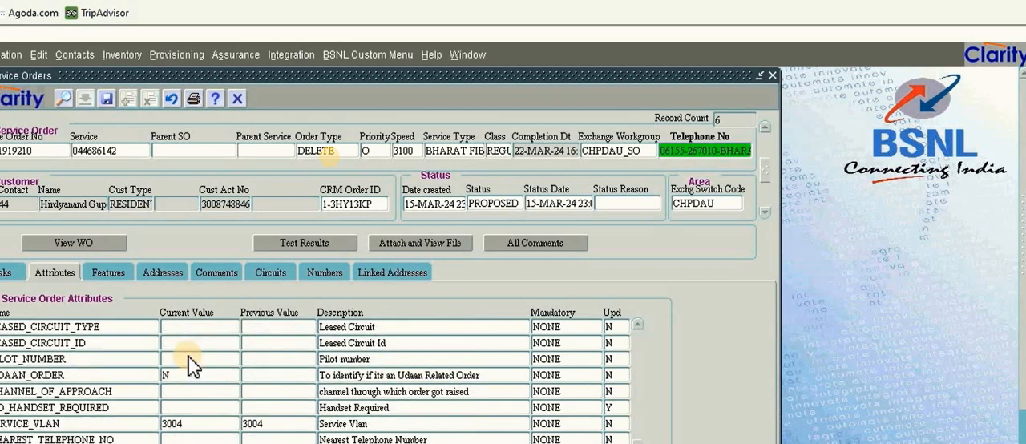
scroll(193, 366, down, 2)
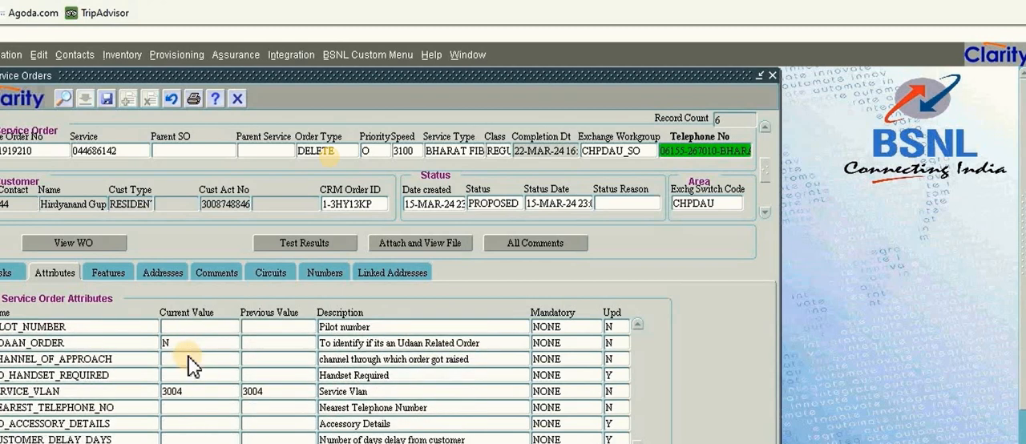
scroll(190, 360, down, 5)
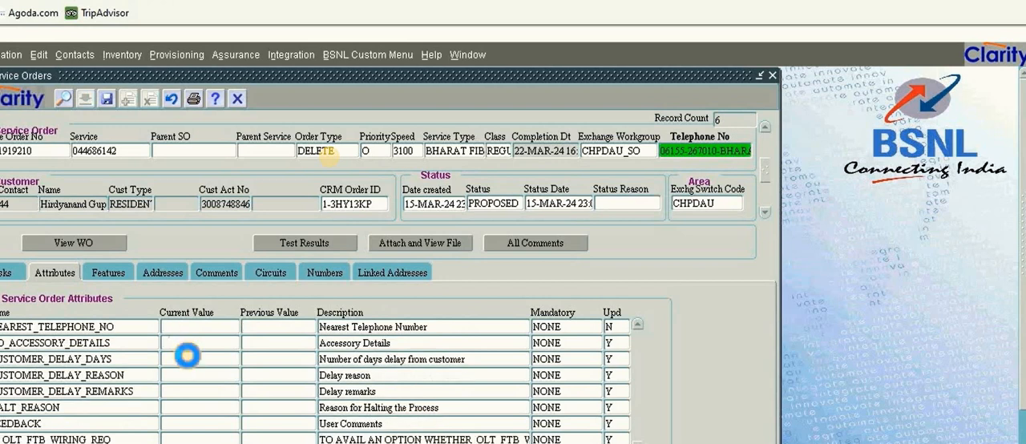
scroll(187, 357, down, 2)
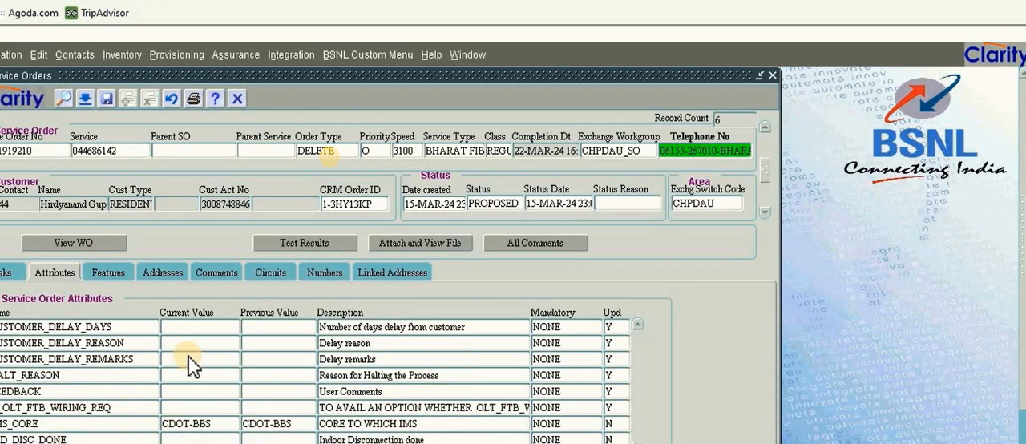
click(175, 408)
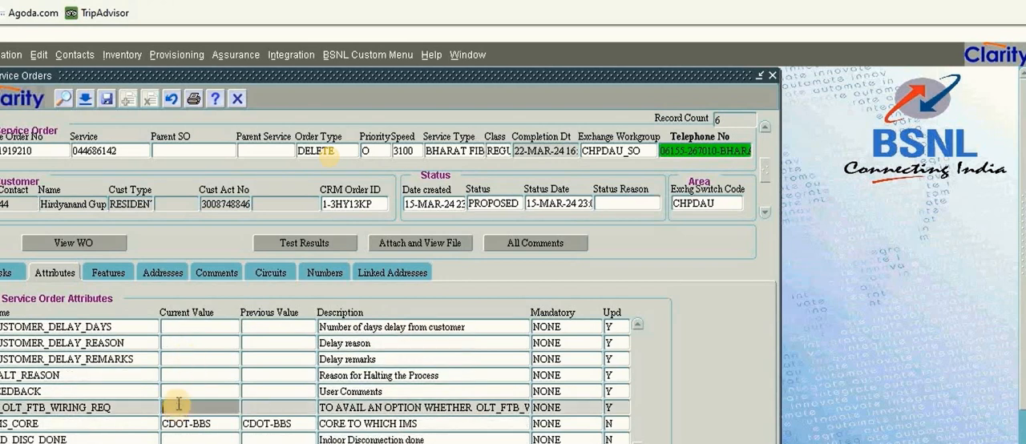
click(85, 101)
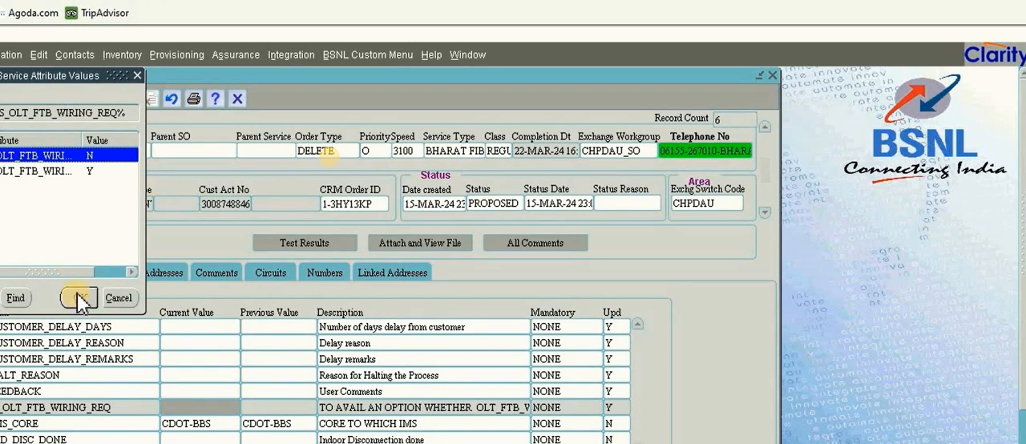
click(78, 297)
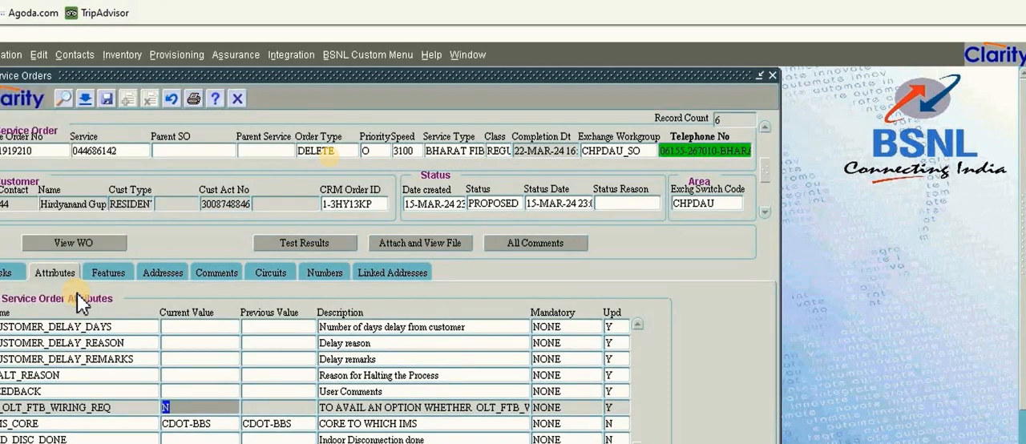
Save the attribute change and open the OLT_CONFIGURATION work order of the Bharat Fiber voice DELETE order
click(48, 243)
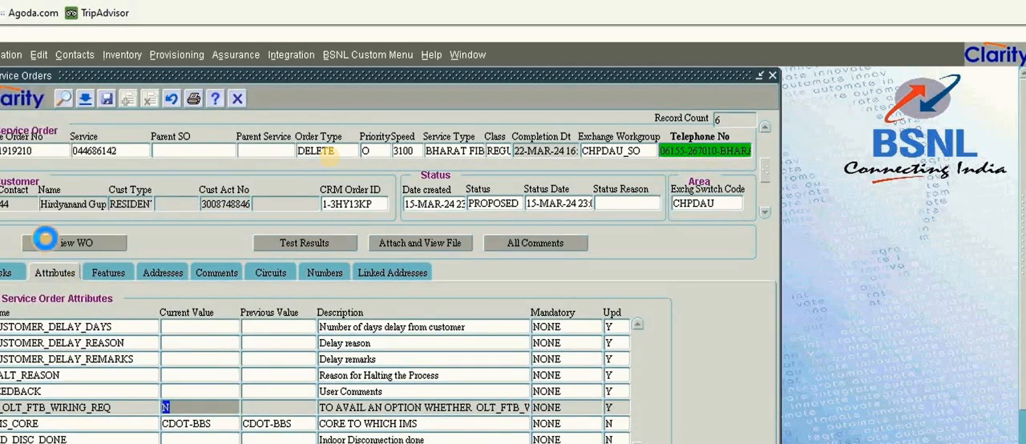
click(581, 319)
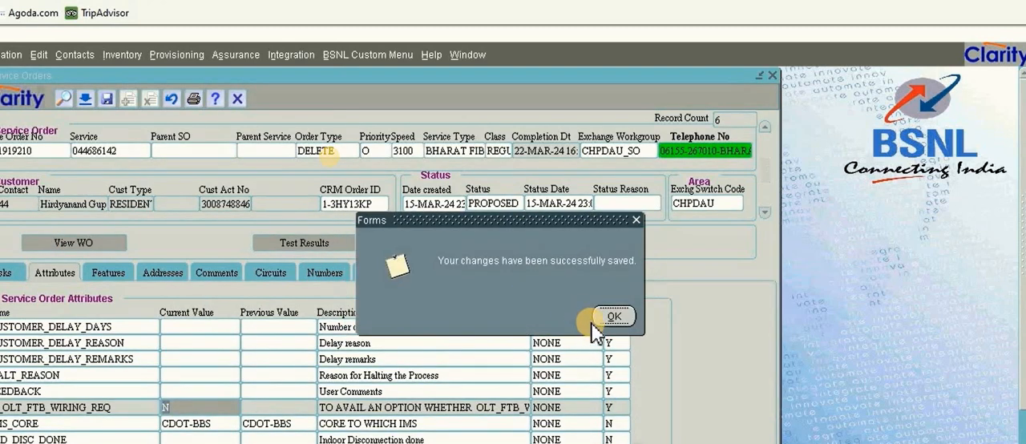
click(609, 316)
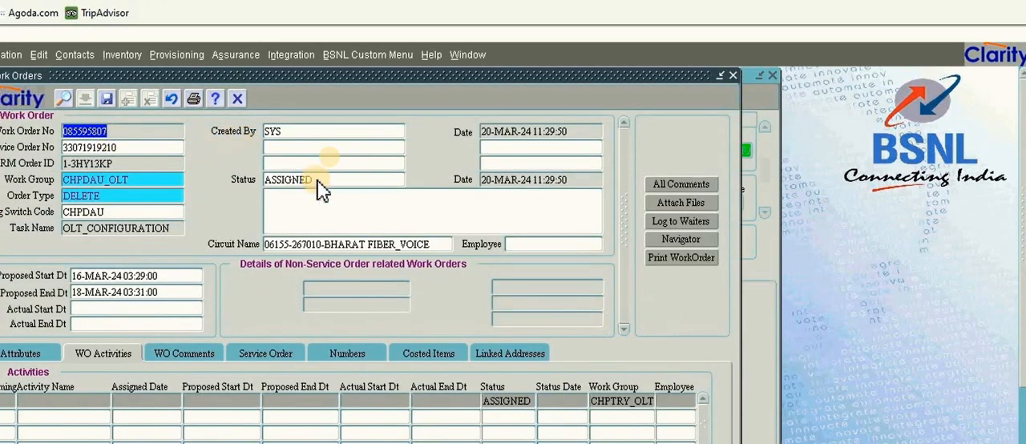
Set the status of the OLT_CONFIGURATION work order to CLOSED, save it despite having no activities, and close the work order
double_click(318, 179)
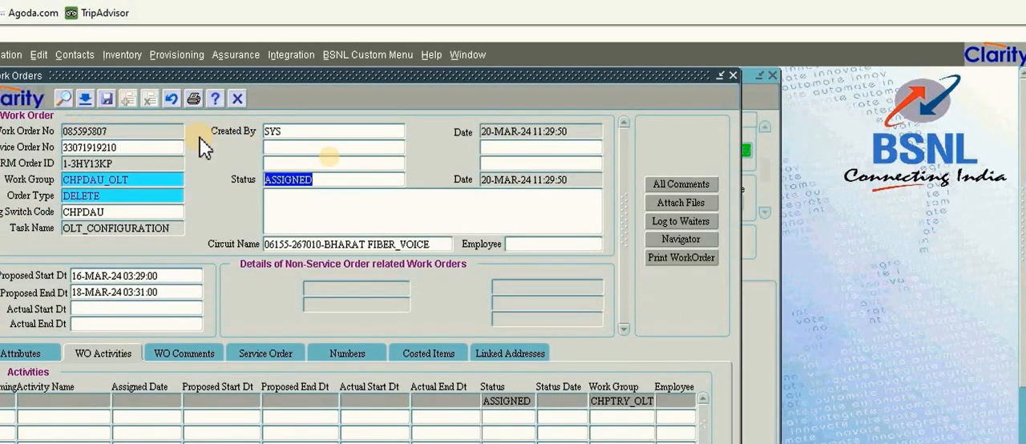
click(85, 99)
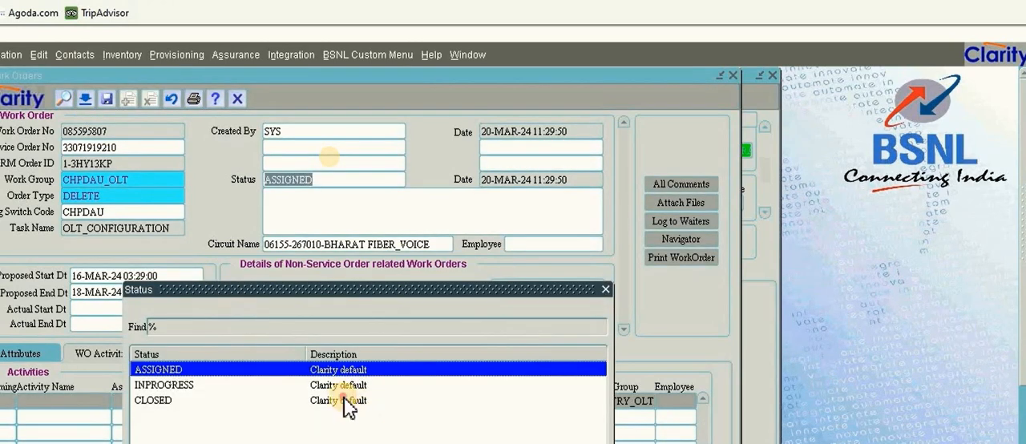
double_click(345, 400)
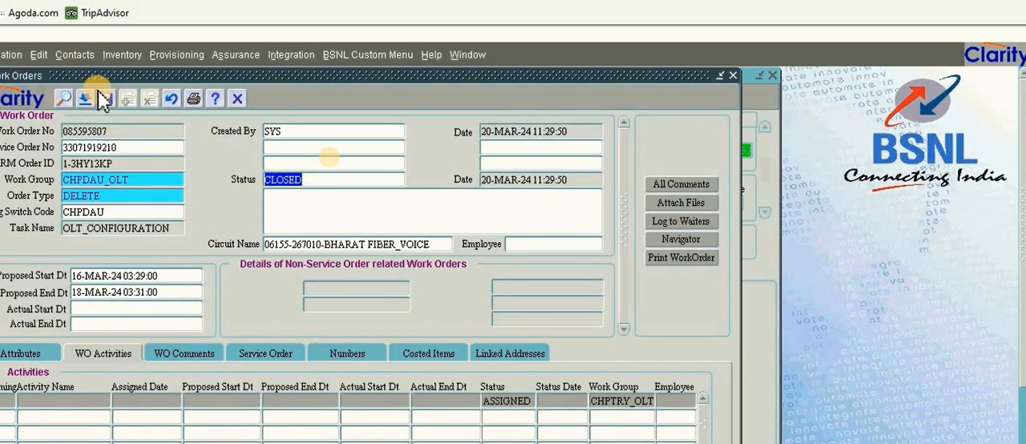
click(101, 95)
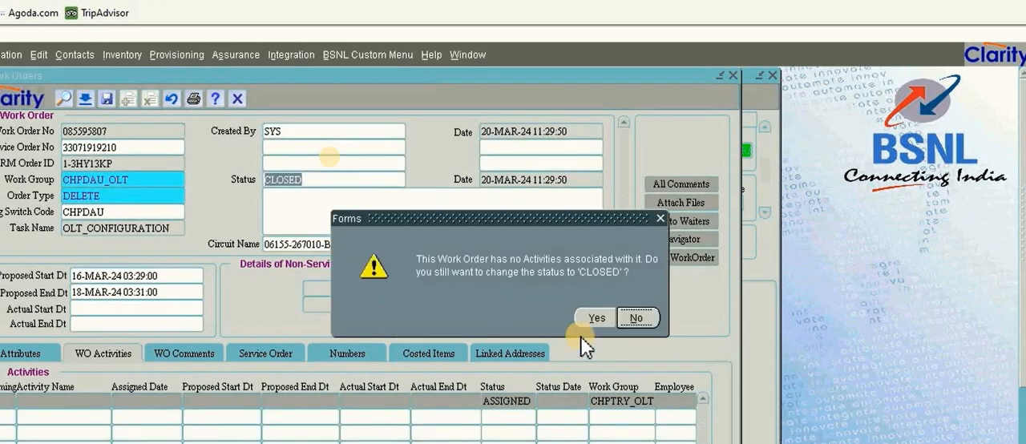
click(608, 316)
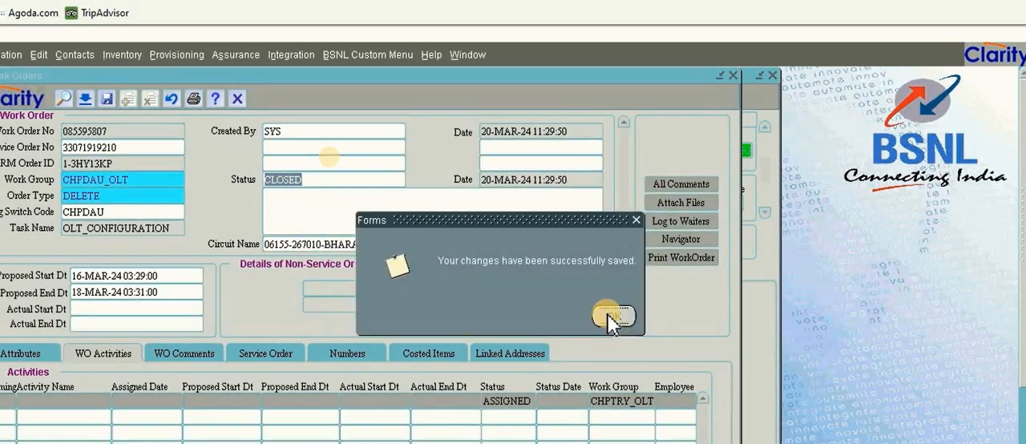
click(612, 316)
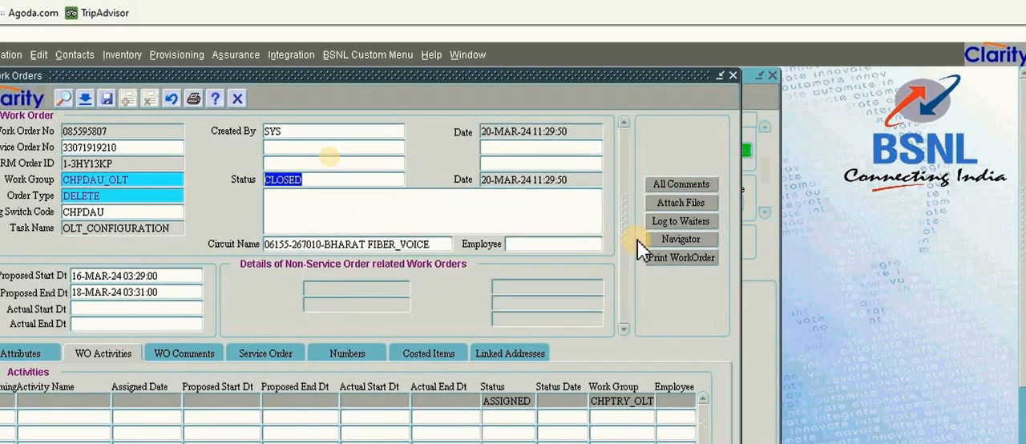
click(733, 73)
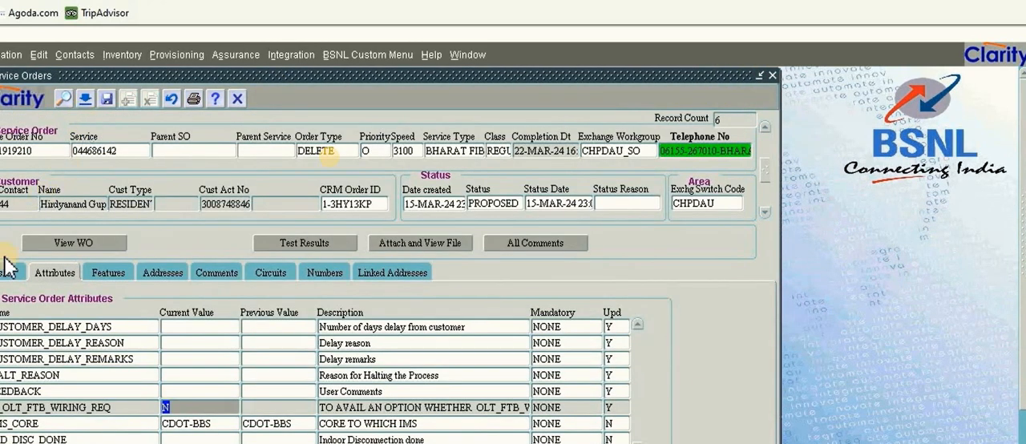
Requery the implementation tasks of the Bharat Fiber voice DELETE order and open the work order of its SPLITTER_WIRING task
click(5, 276)
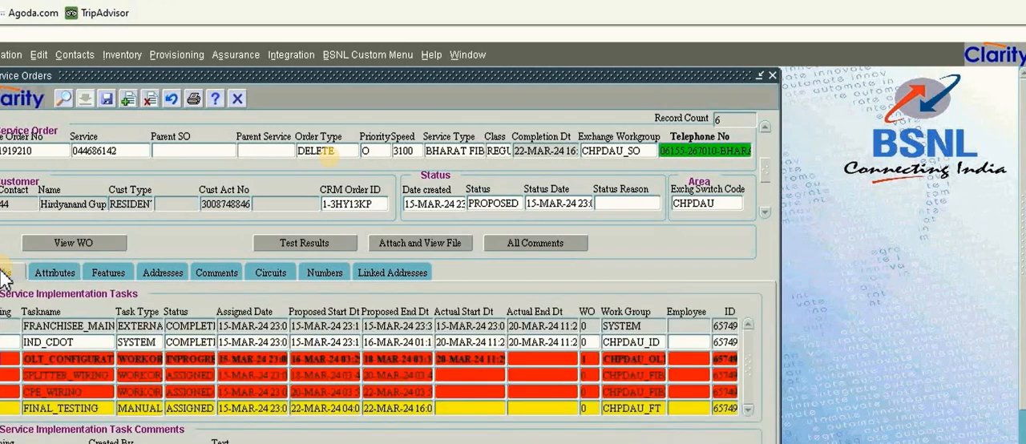
click(62, 94)
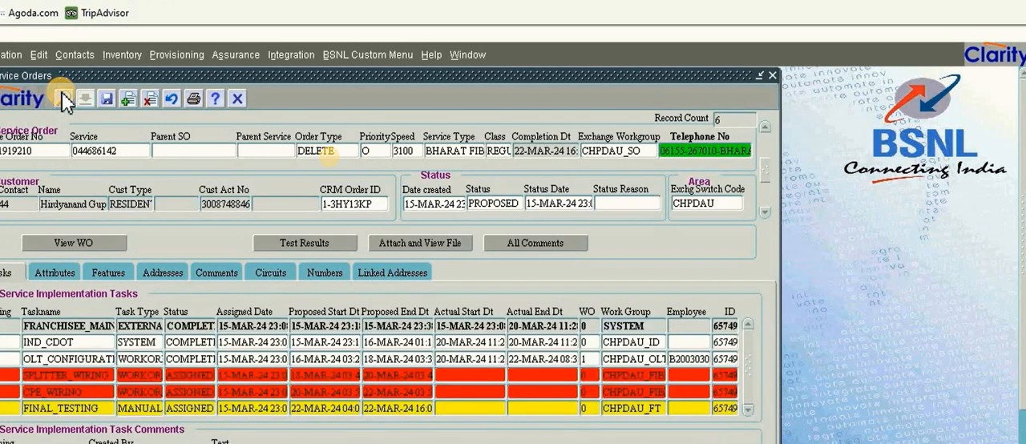
click(200, 376)
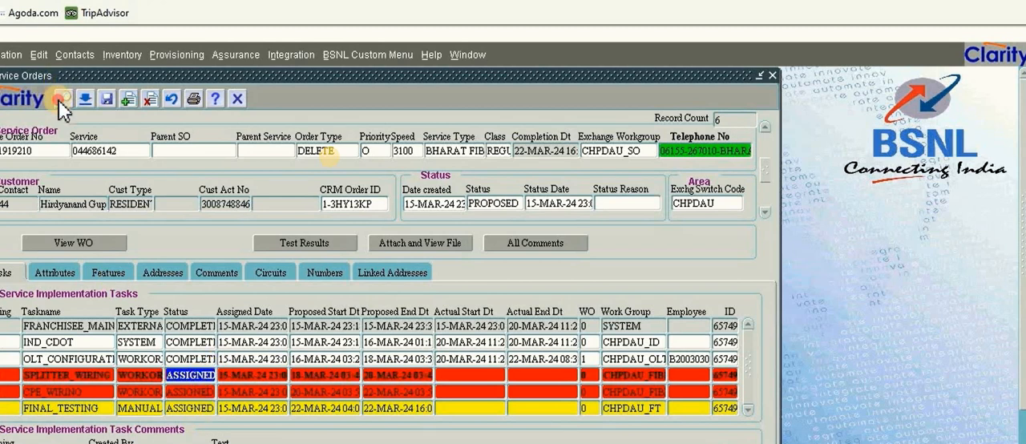
click(59, 100)
click(59, 99)
click(59, 99)
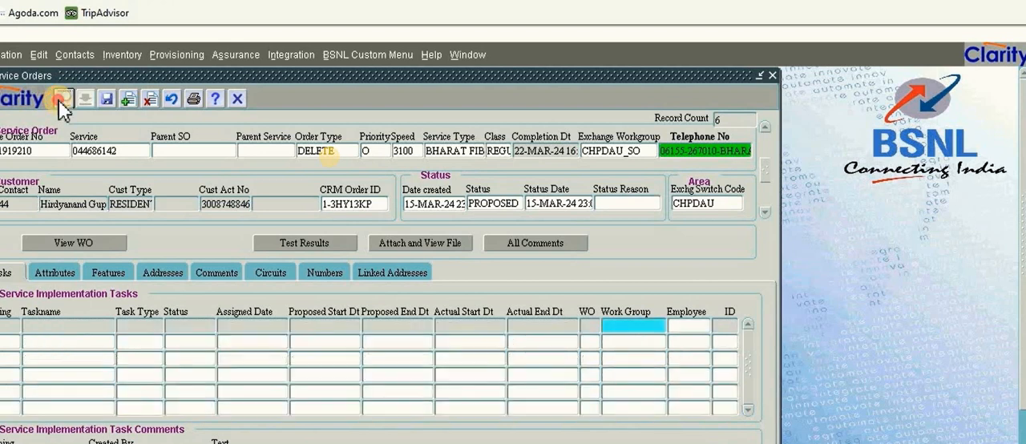
click(59, 99)
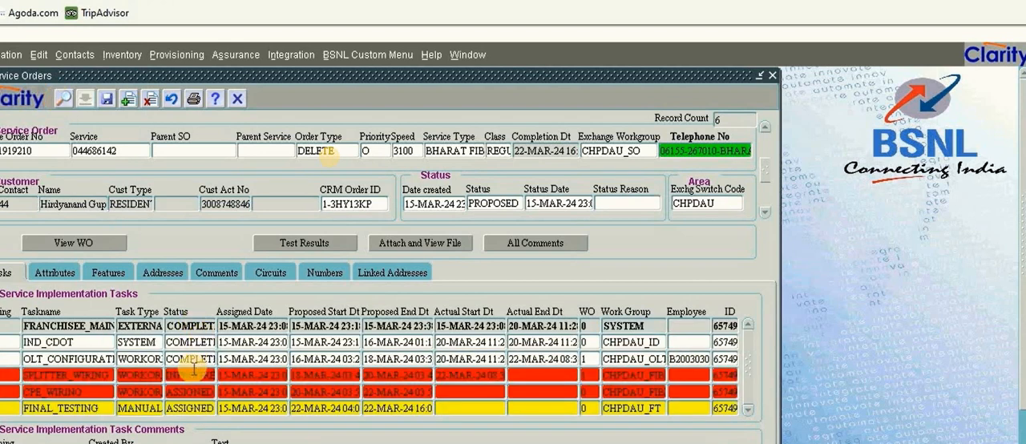
click(192, 376)
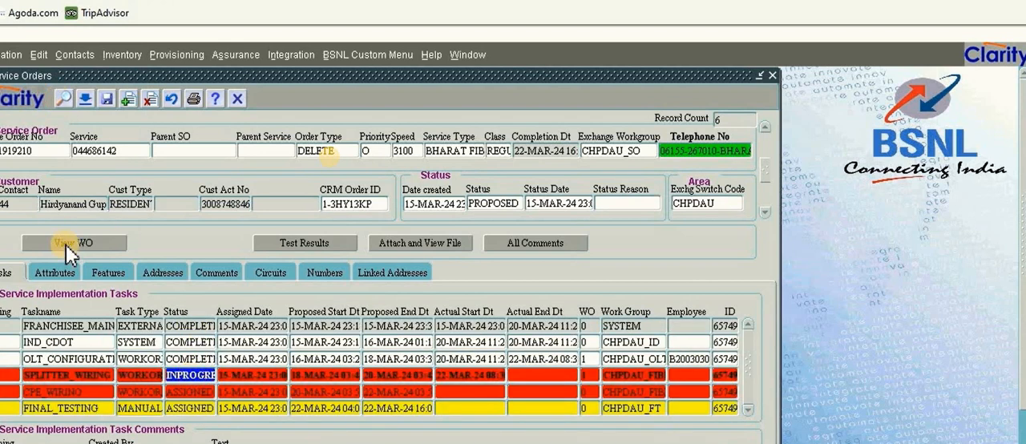
click(66, 242)
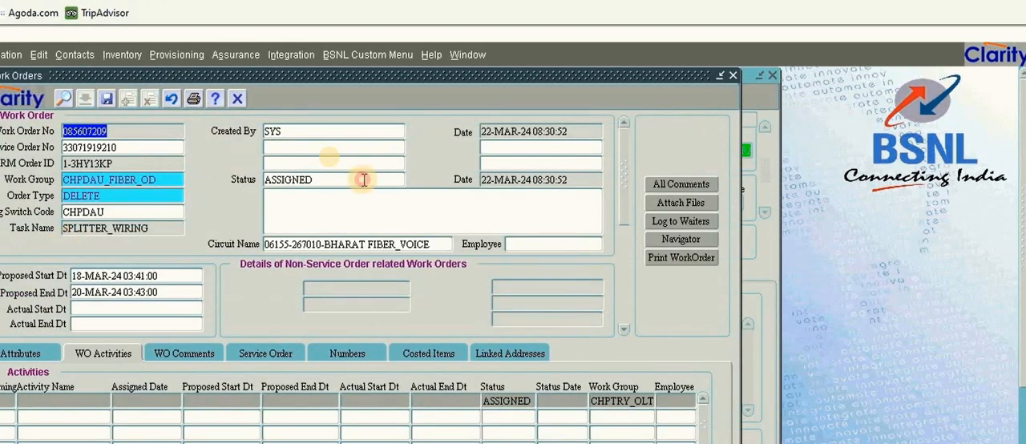
Set the status of the SPLITTER_WIRING work order to CLOSED, save it despite having no activities, and close the work order
click(363, 179)
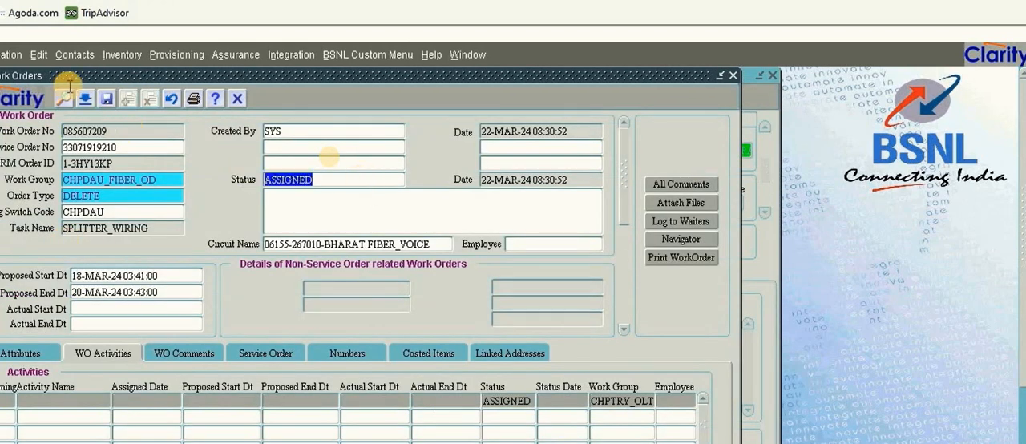
click(88, 99)
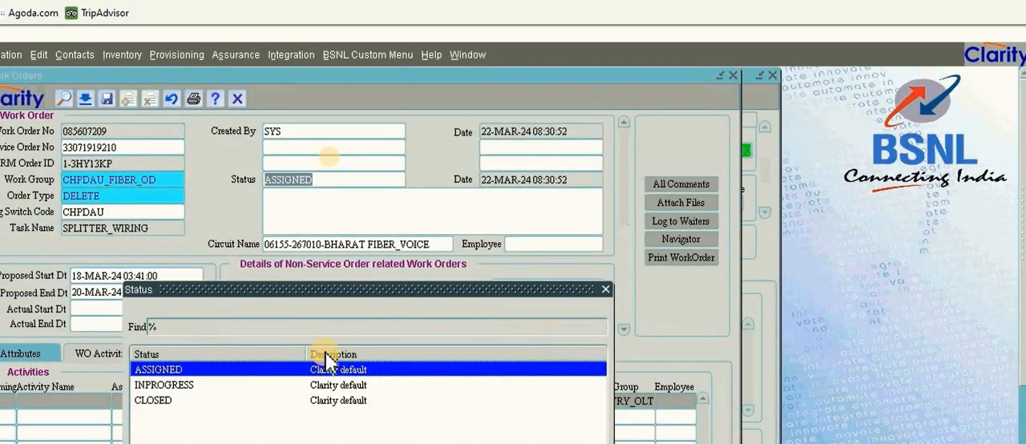
double_click(335, 400)
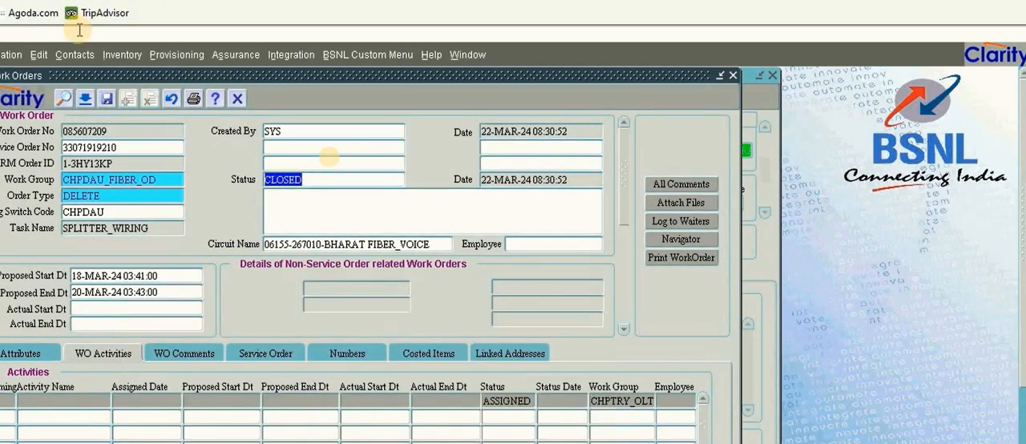
click(106, 98)
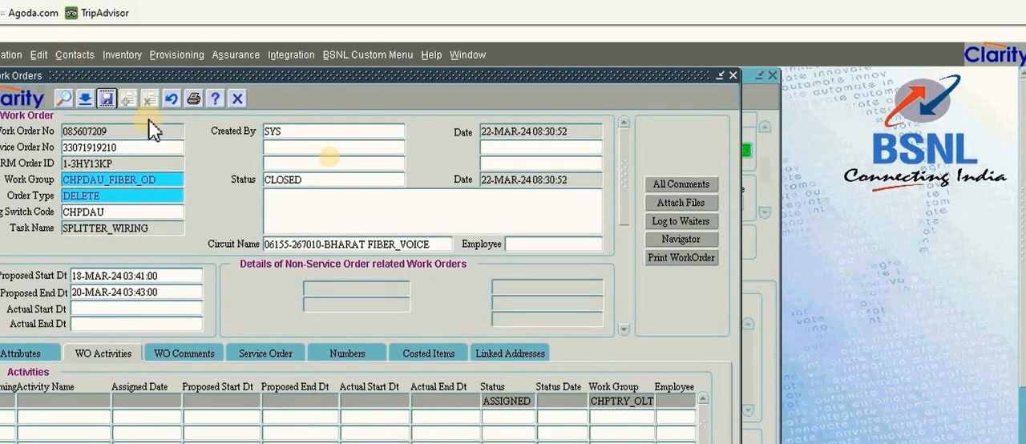
click(598, 316)
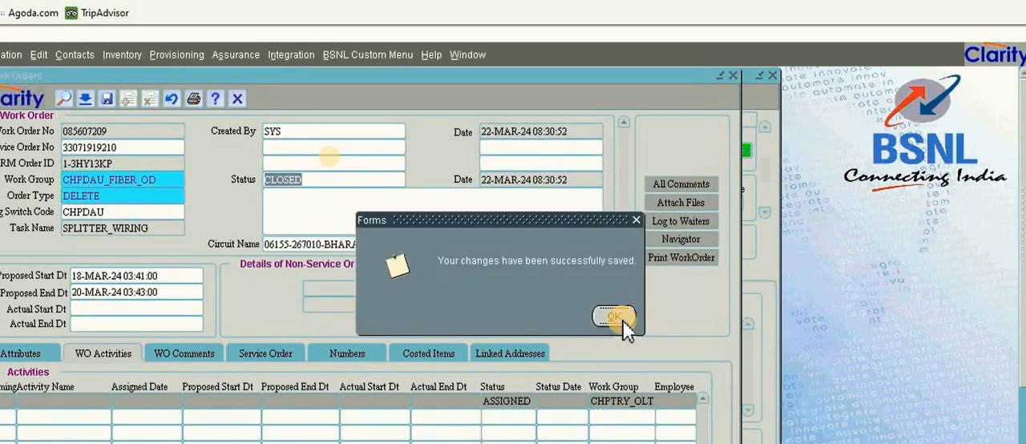
click(623, 321)
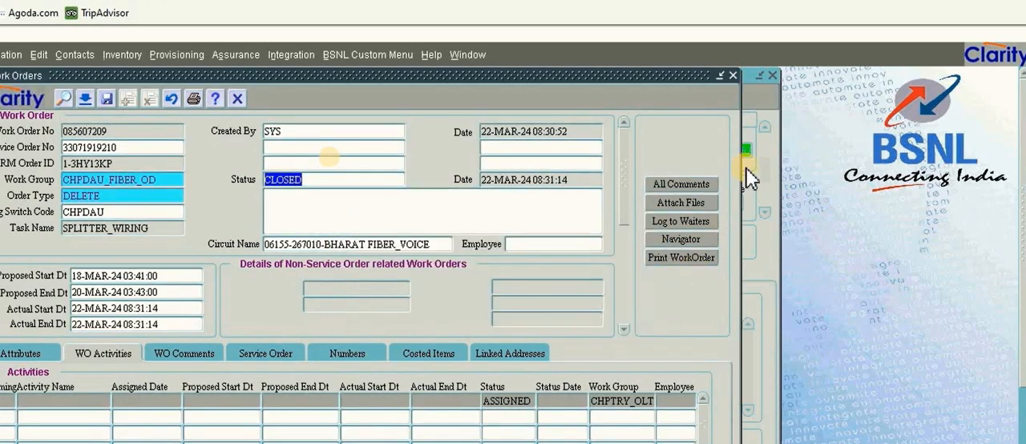
click(732, 77)
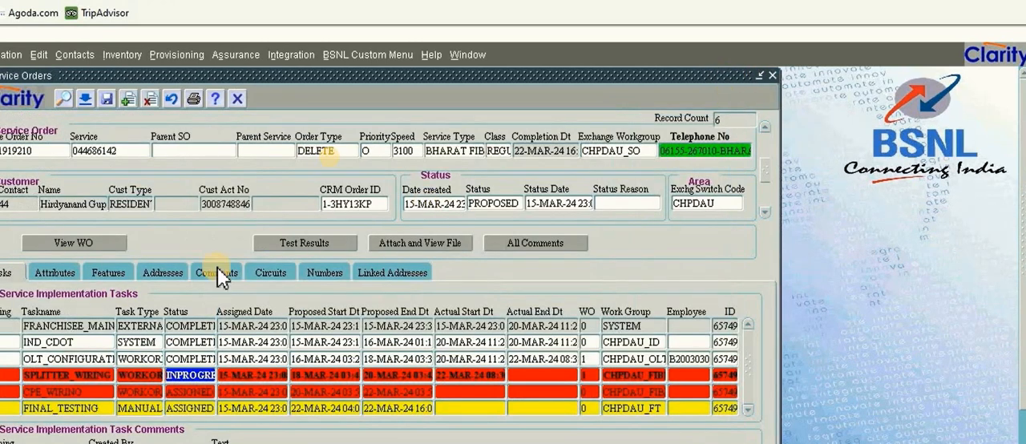
Requery the voice DELETE order's implementation tasks and open the work order of its CPE_WIRING task
click(61, 99)
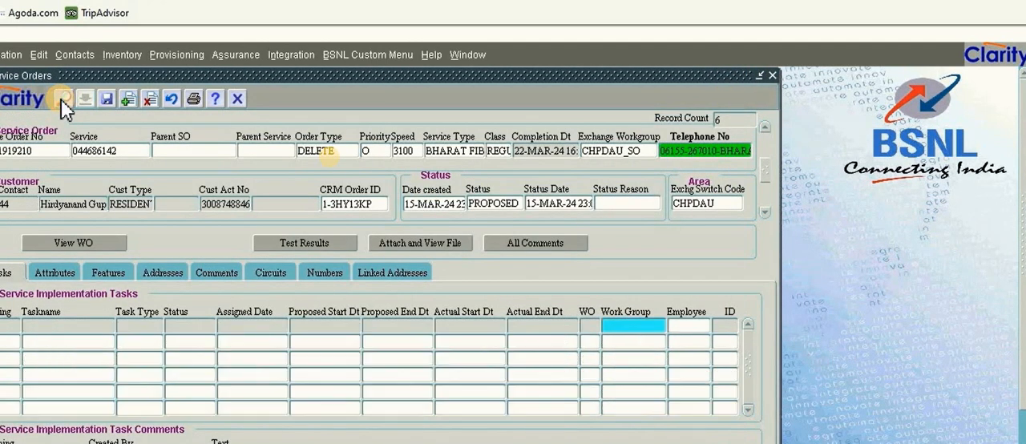
click(61, 99)
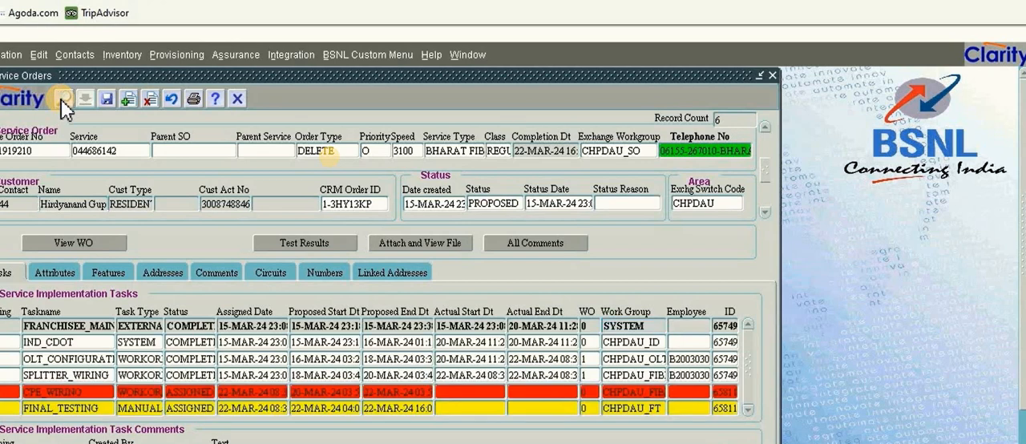
click(192, 389)
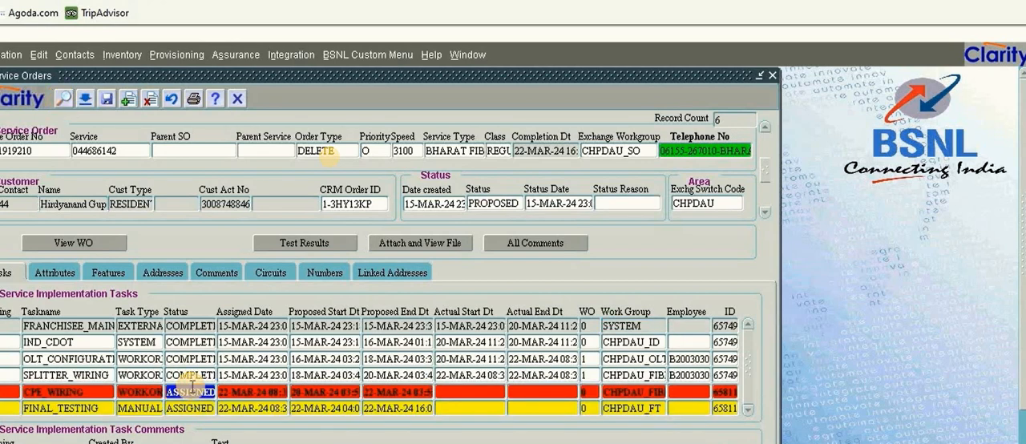
click(61, 98)
click(61, 97)
click(61, 98)
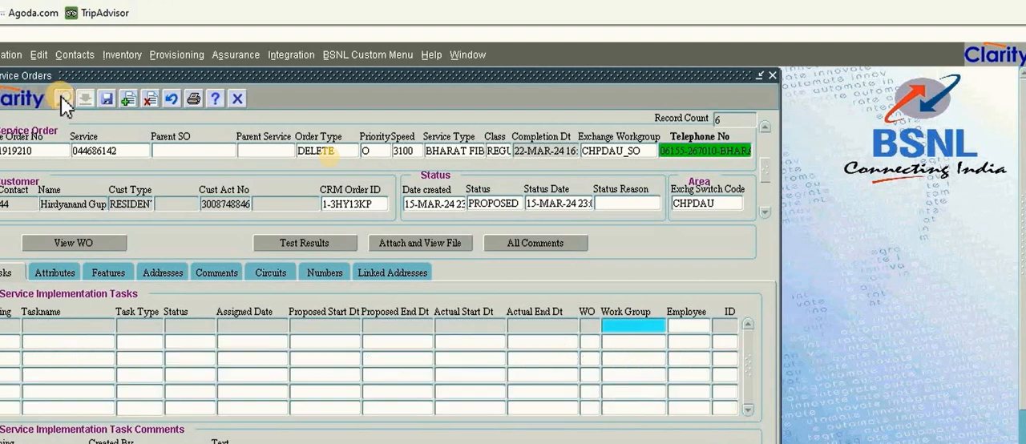
click(61, 98)
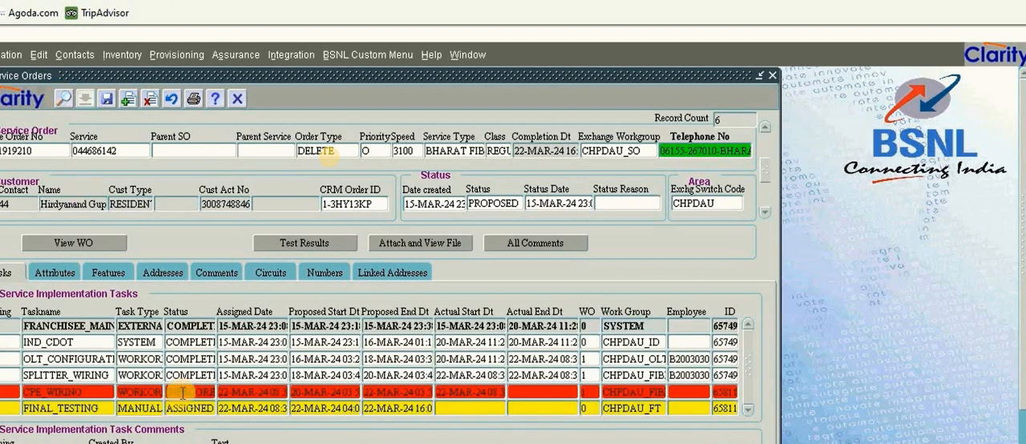
click(183, 389)
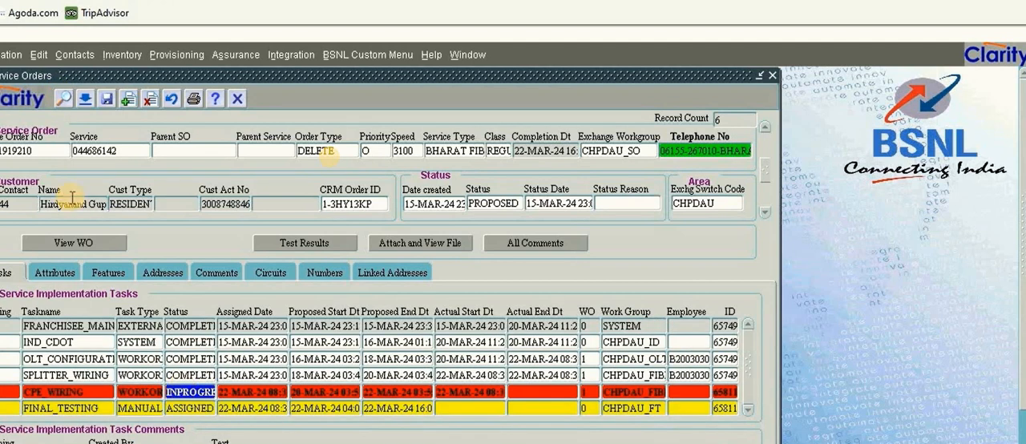
click(62, 239)
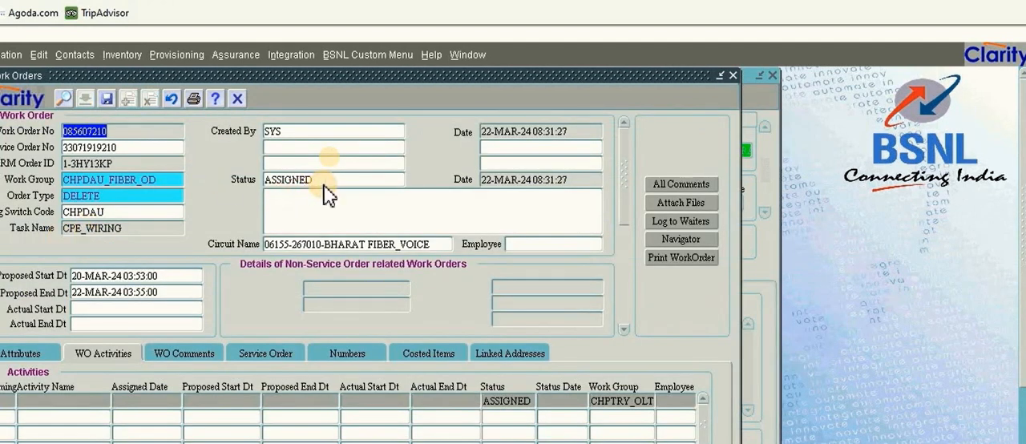
Set the voice order's CPE_WIRING work order to CLOSED, save it despite having no activities, and requery the order's implementation tasks
click(324, 181)
click(80, 97)
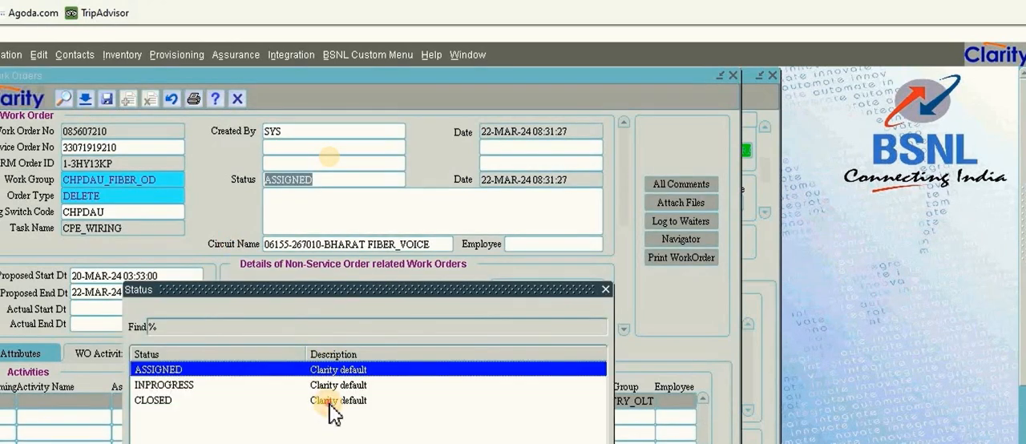
double_click(332, 403)
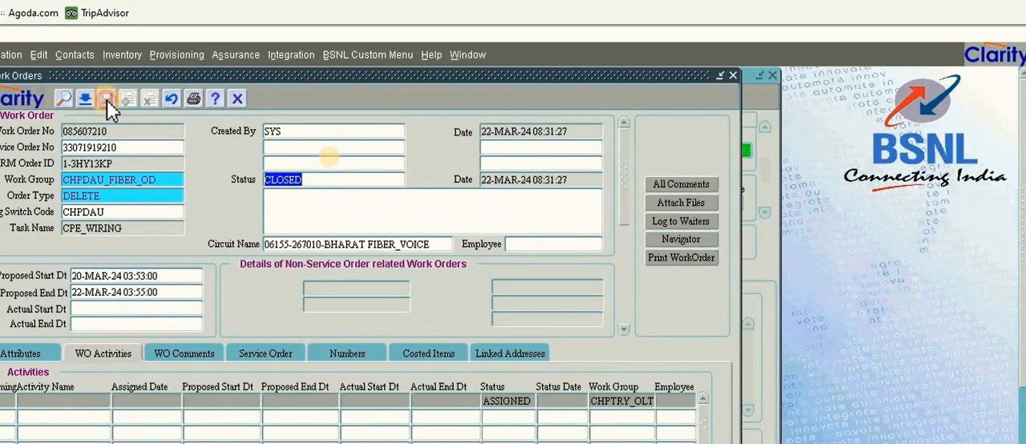
click(107, 98)
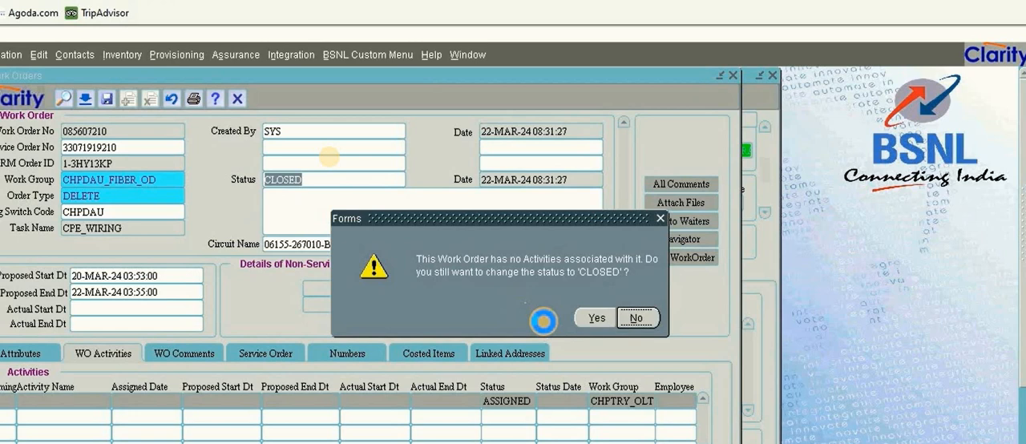
click(594, 318)
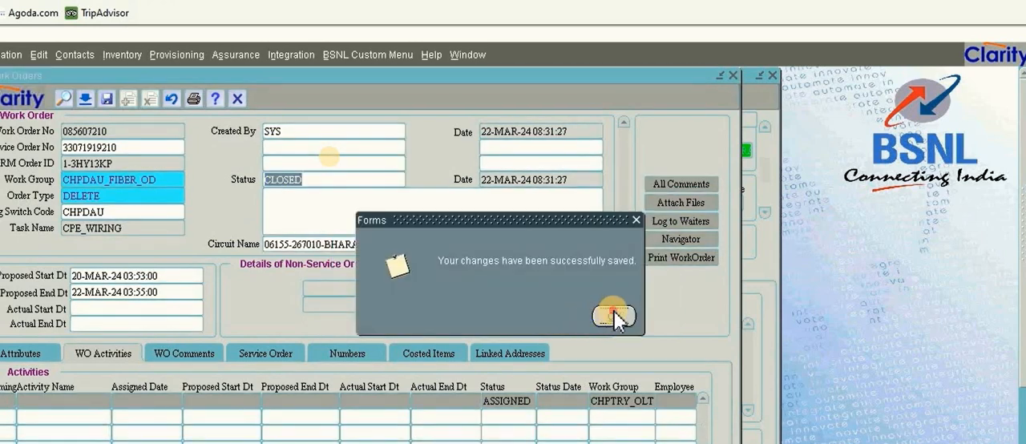
click(614, 315)
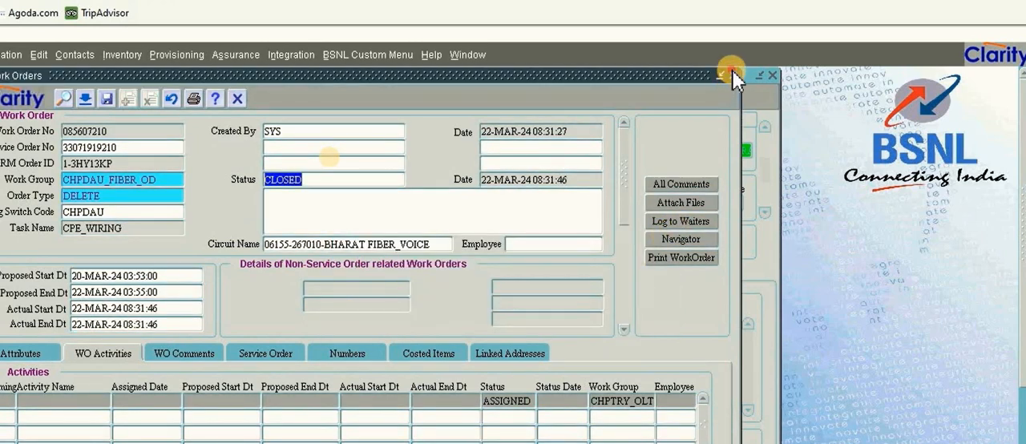
click(732, 74)
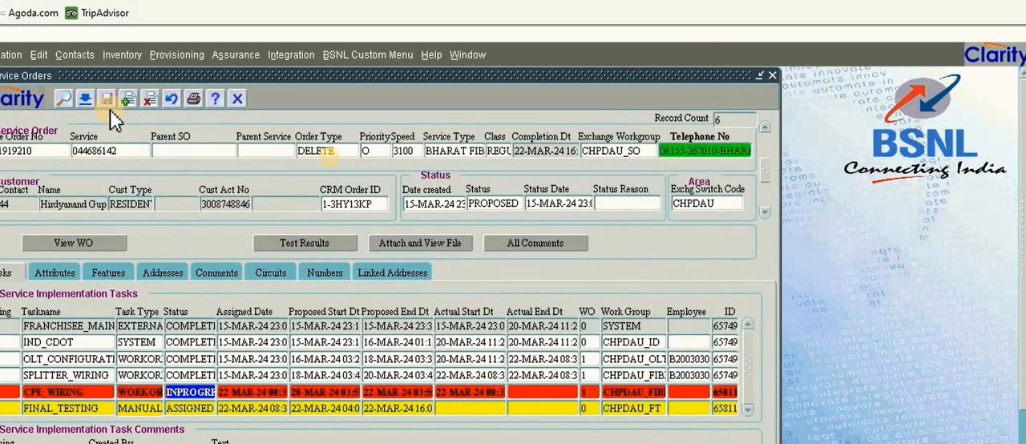
click(62, 97)
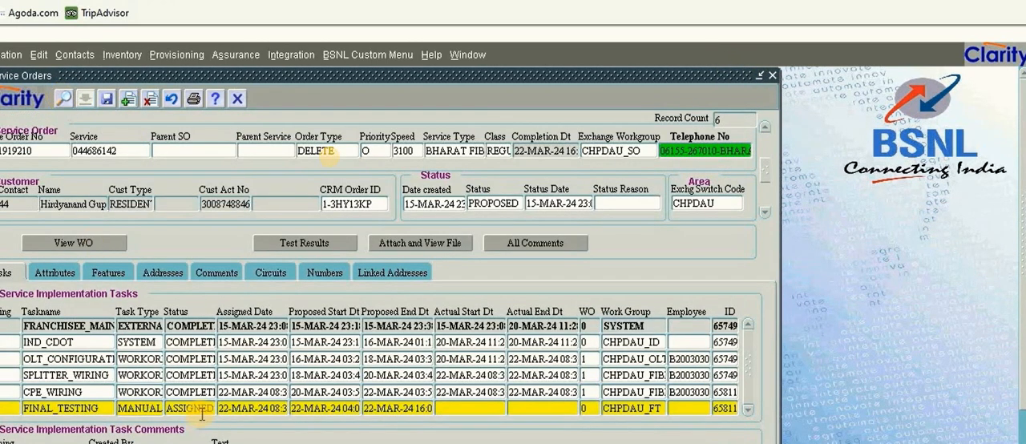
Select the FINAL_TESTING task of the Bharat Fiber voice DELETE order and requery the implementation tasks to refresh its status
click(202, 414)
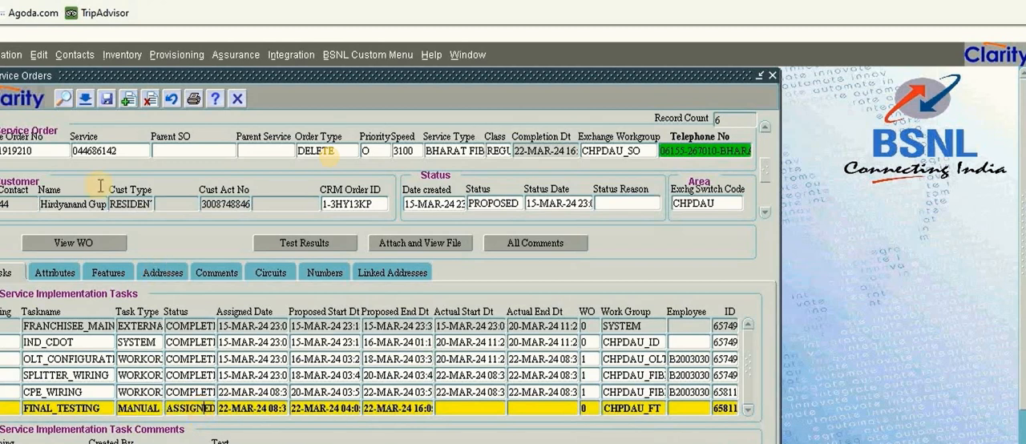
click(63, 97)
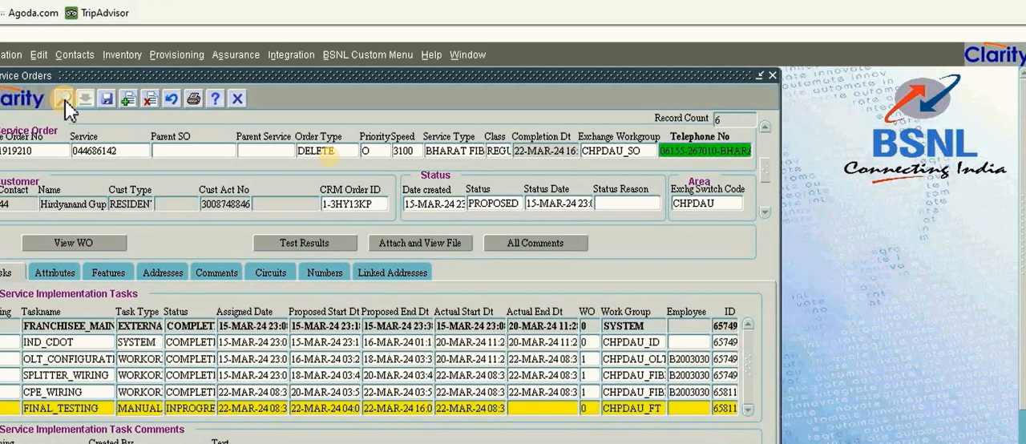
Set the voice DELETE order's FINAL_TESTING task to COMPLETED, save the change, and requery the order's implementation tasks
click(181, 408)
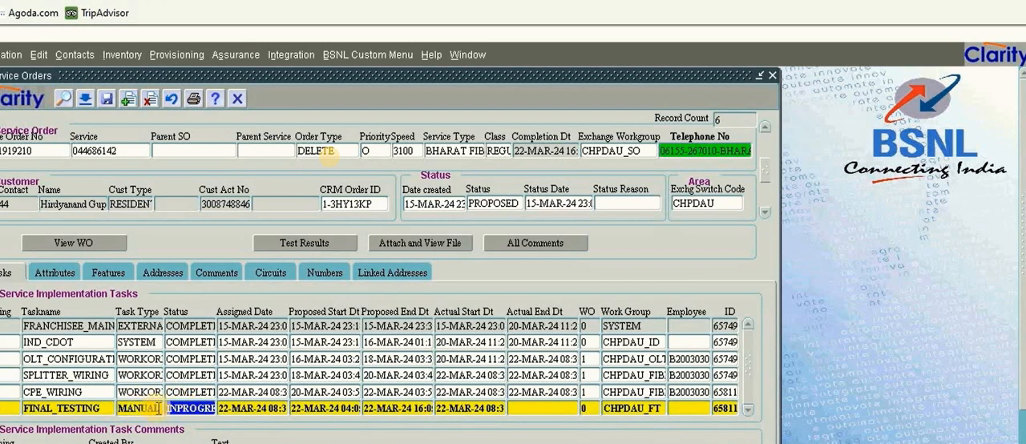
click(85, 99)
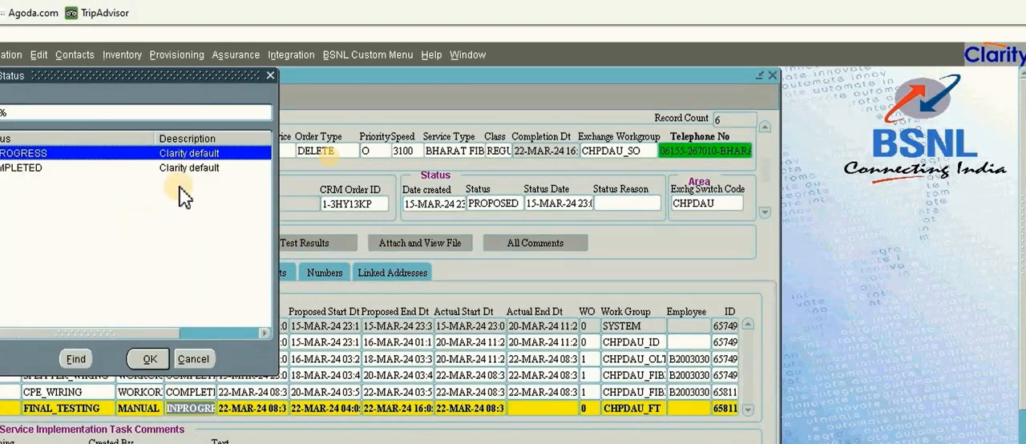
double_click(189, 170)
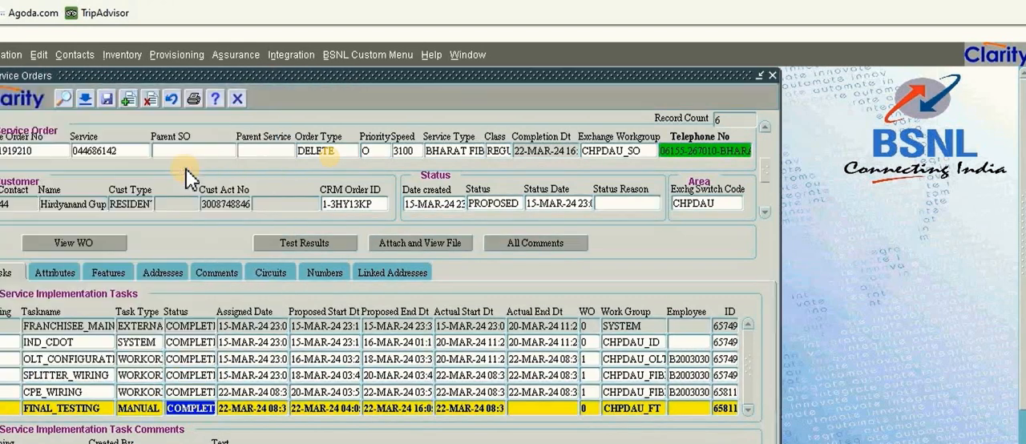
click(107, 99)
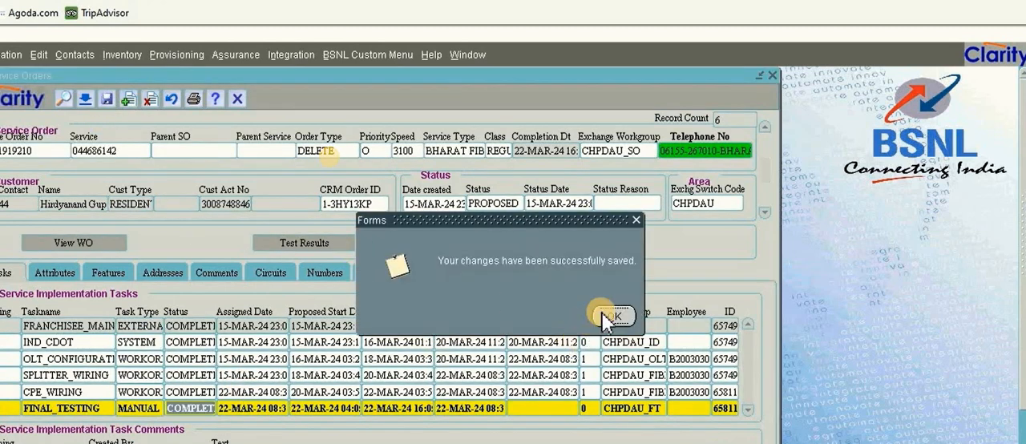
click(605, 314)
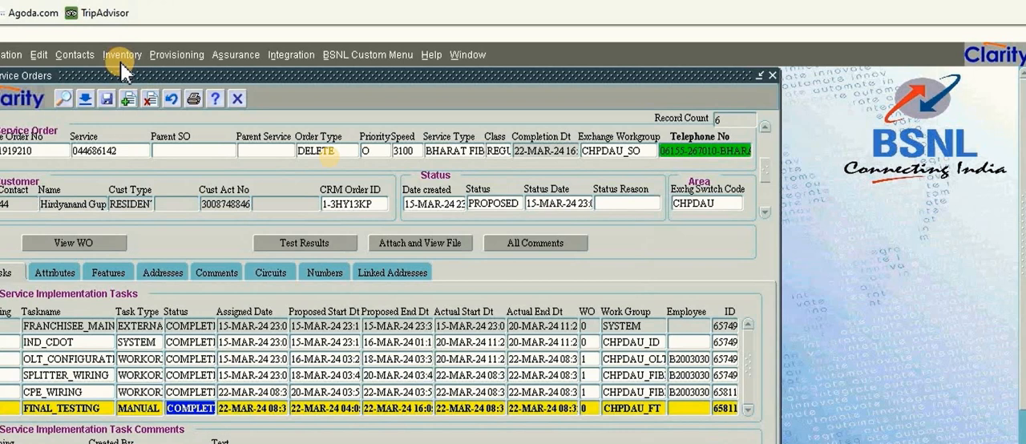
click(62, 97)
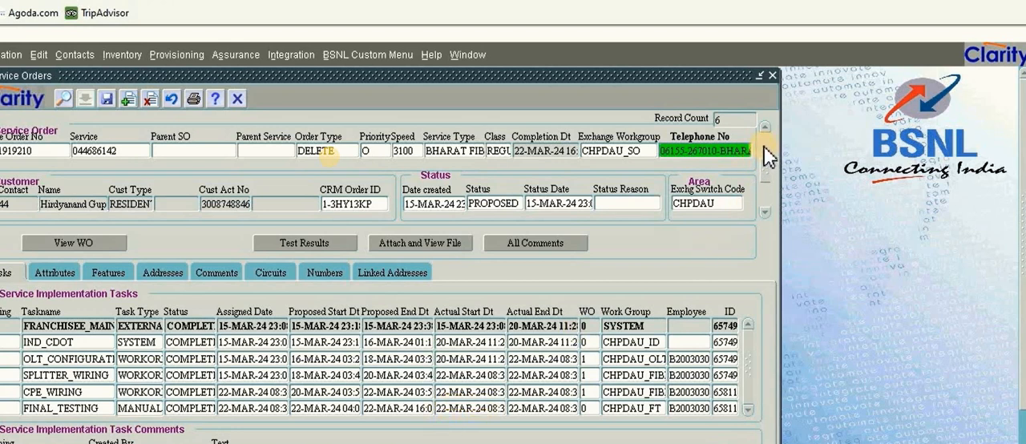
click(456, 150)
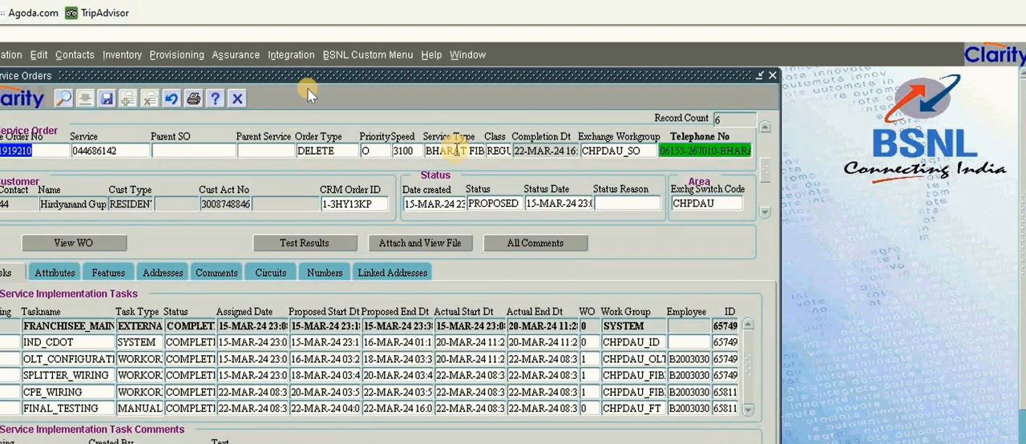
mouse_move(310, 162)
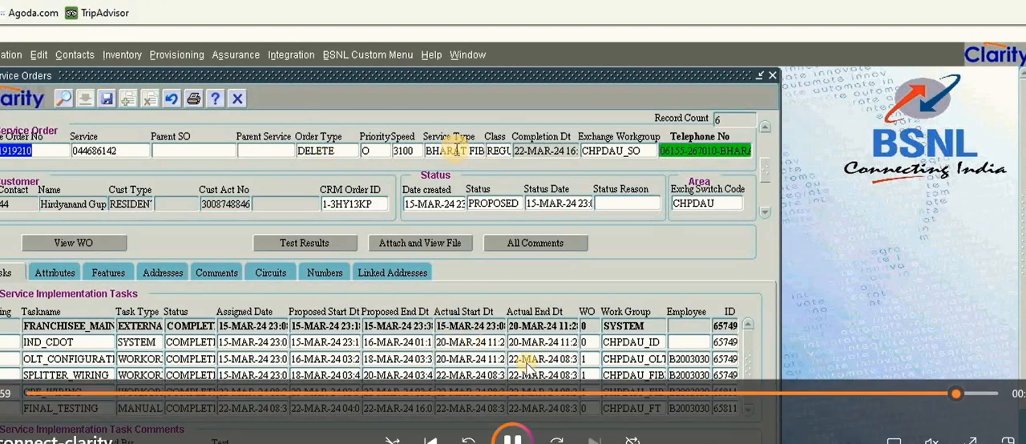